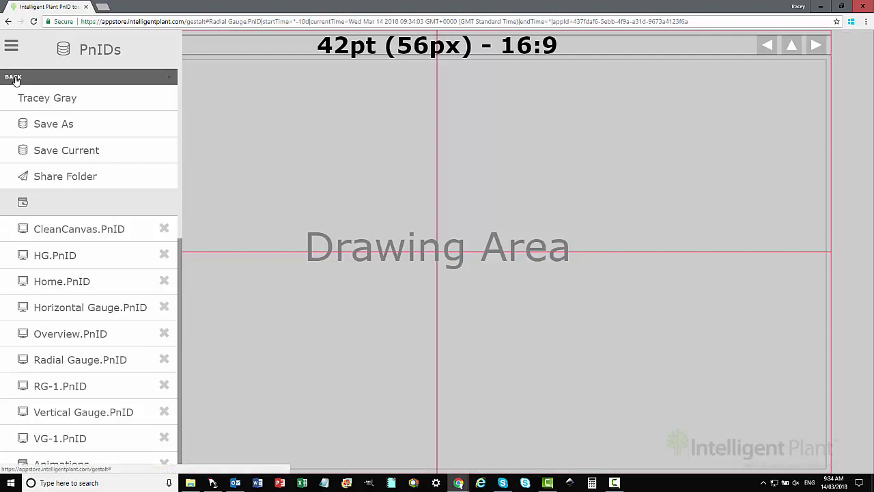
- Switch the PnID drawing to Edit mode and return to the canvas
left_click(15, 78)
left_click(54, 213)
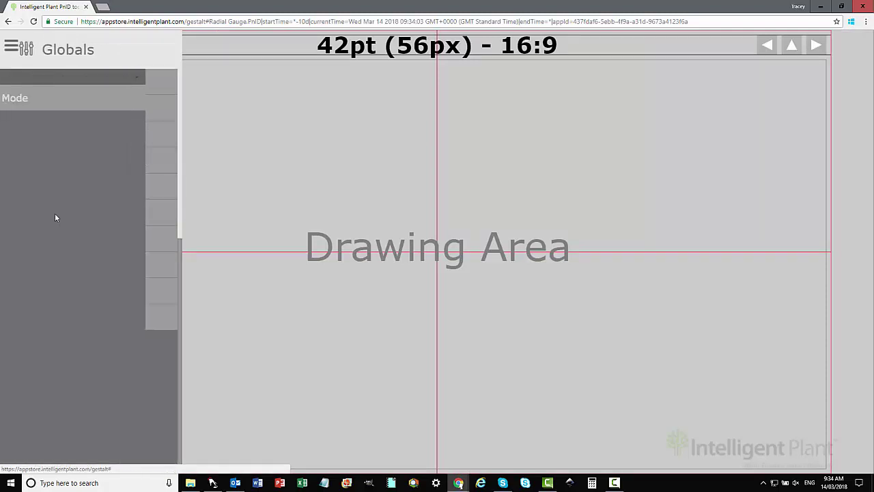
left_click(46, 99)
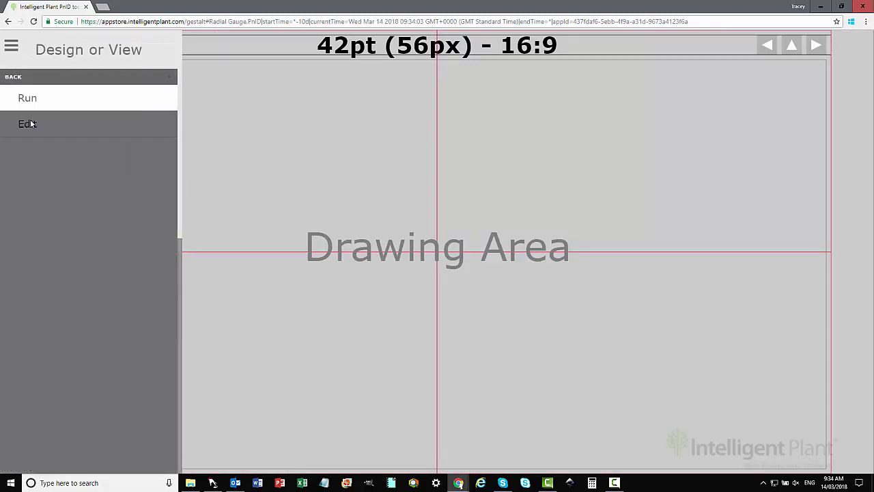
left_click(30, 123)
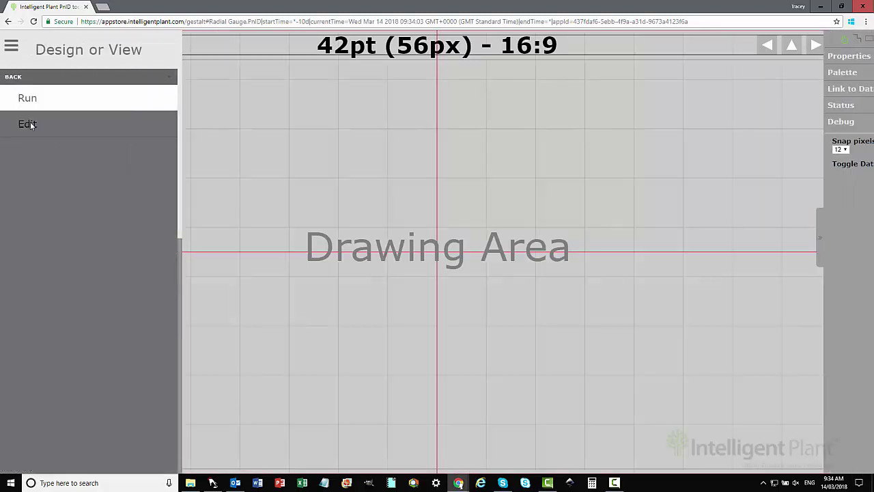
left_click(361, 172)
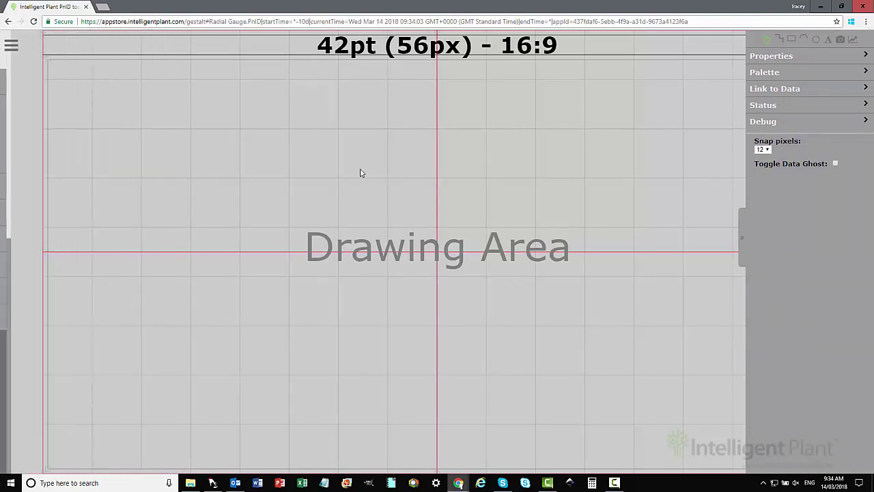
- Delete the "Drawing Area" text from the middle of the canvas
left_click(374, 248)
key("Delete")
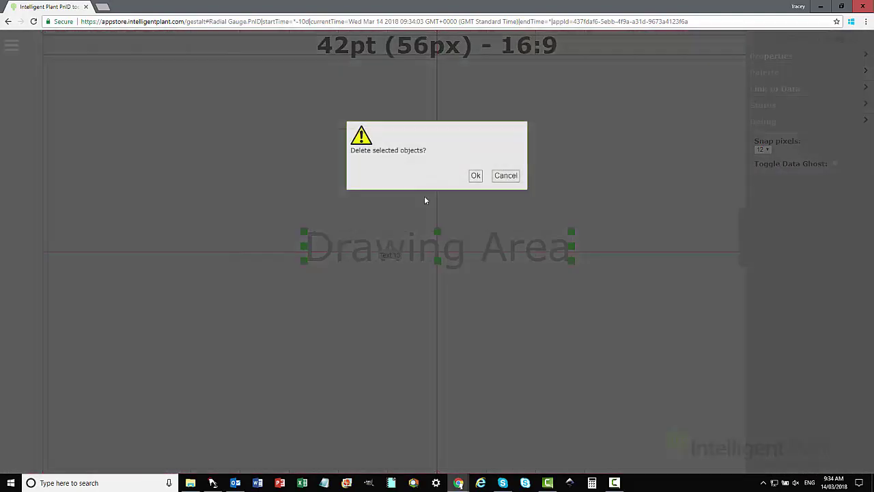
left_click(480, 179)
- Place a new text object on the vertical centre line, above the horizontal centre line
scroll(447, 293, "up", 3)
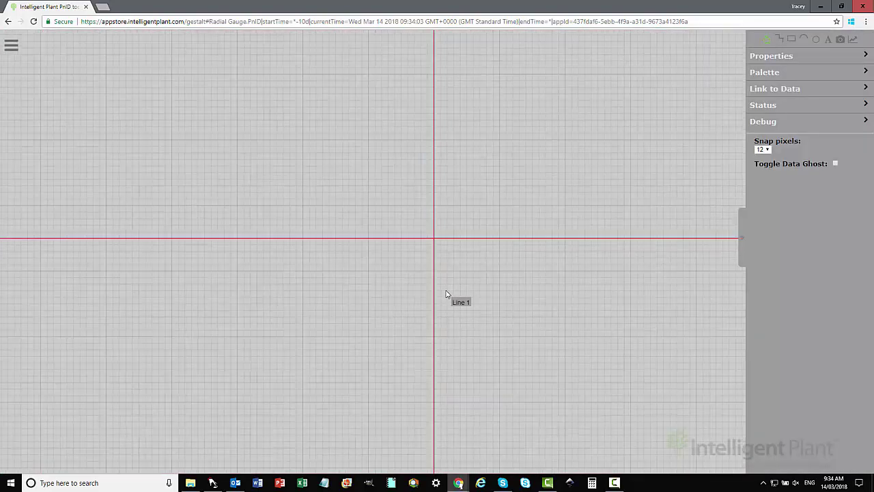
left_click(829, 41)
left_click(433, 114)
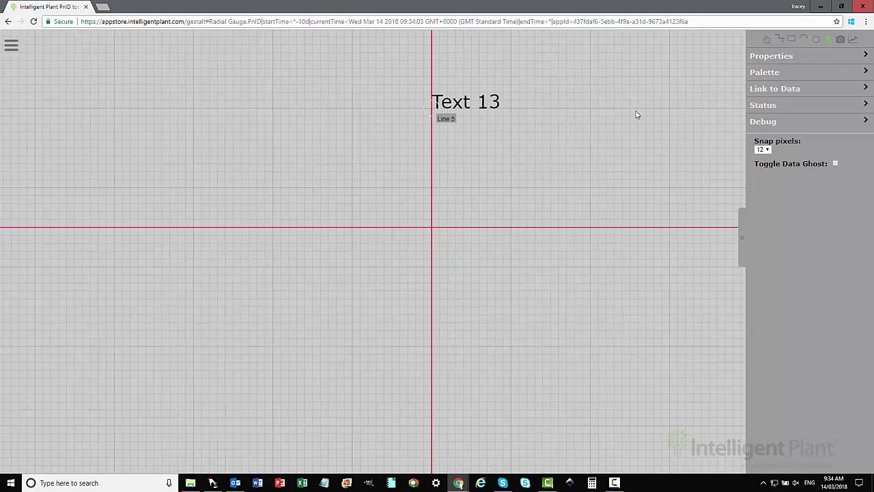
- Set the new text object's alignment to center
left_click(766, 41)
left_click(478, 102)
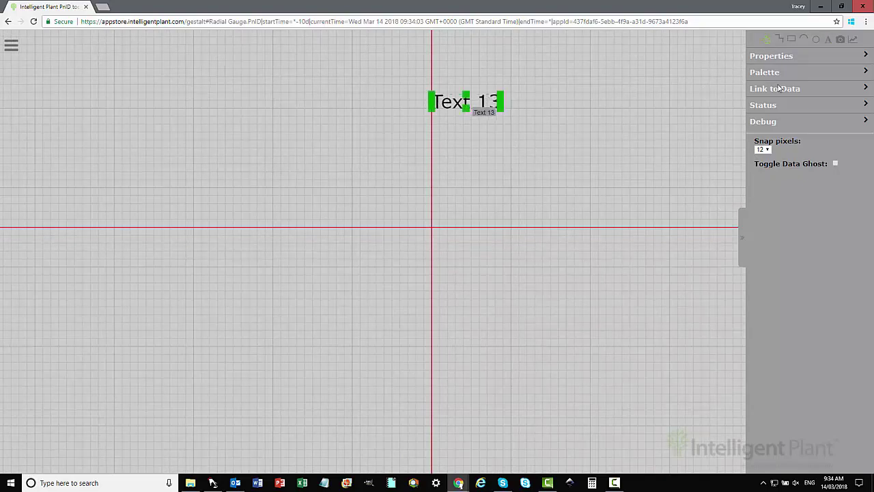
left_click(813, 57)
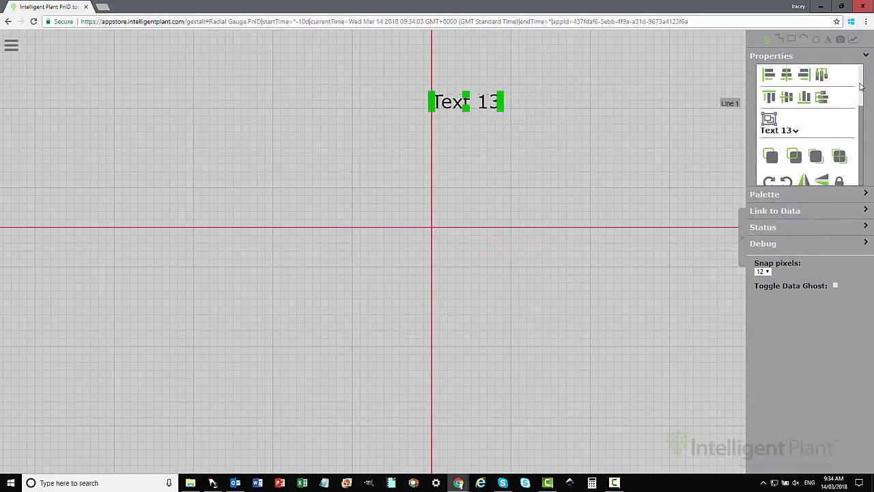
scroll(846, 96, "down", 5)
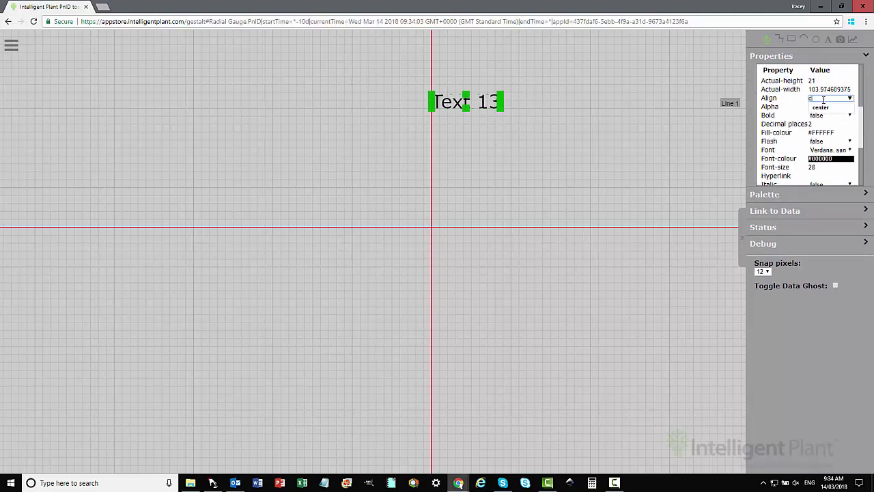
left_click(825, 107)
- Set the text object's decimal places to 0 and both its font size and line height to 12
left_click(816, 124)
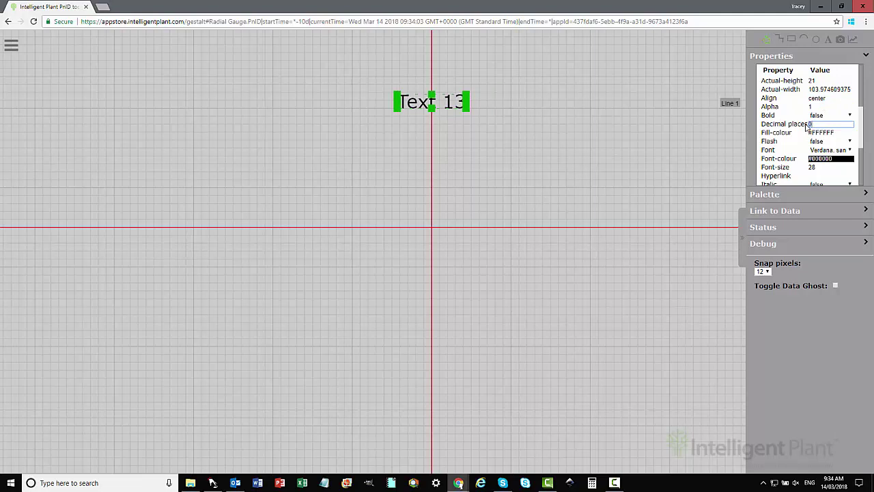
scroll(859, 125, "down", 2)
left_click(806, 137)
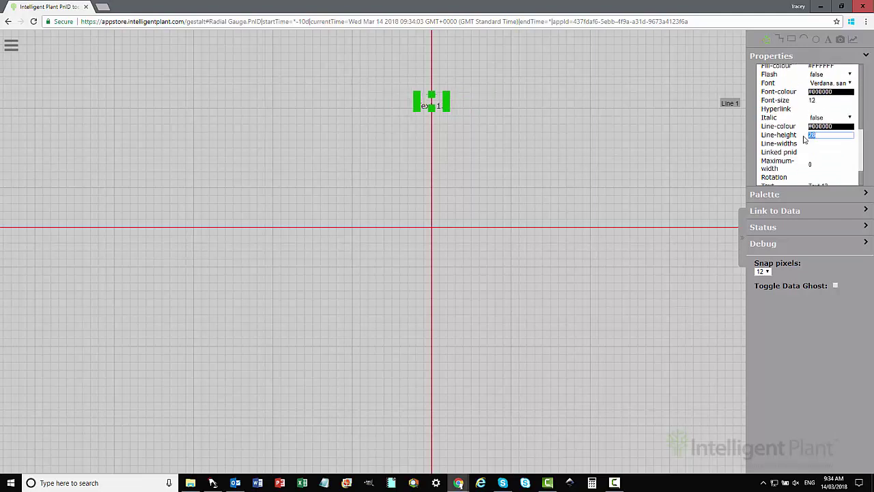
left_click(519, 189)
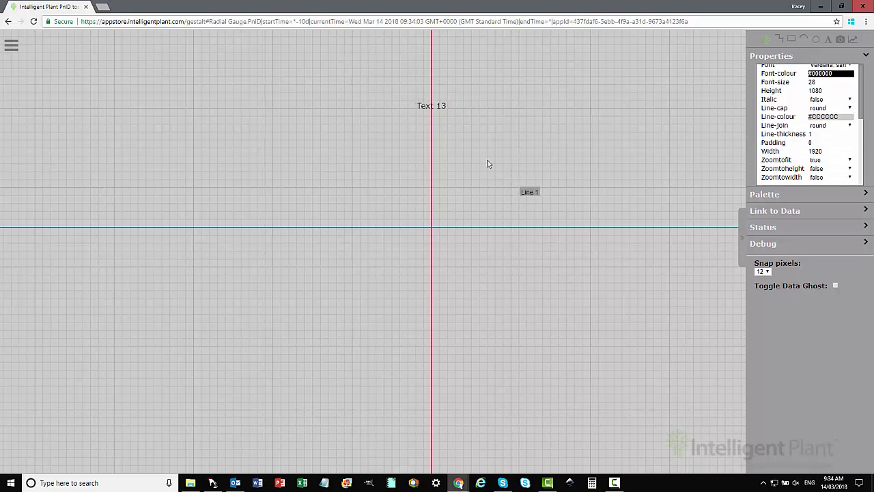
- Change the text object's wording to 100
scroll(441, 135, "up", 3)
left_click(444, 84)
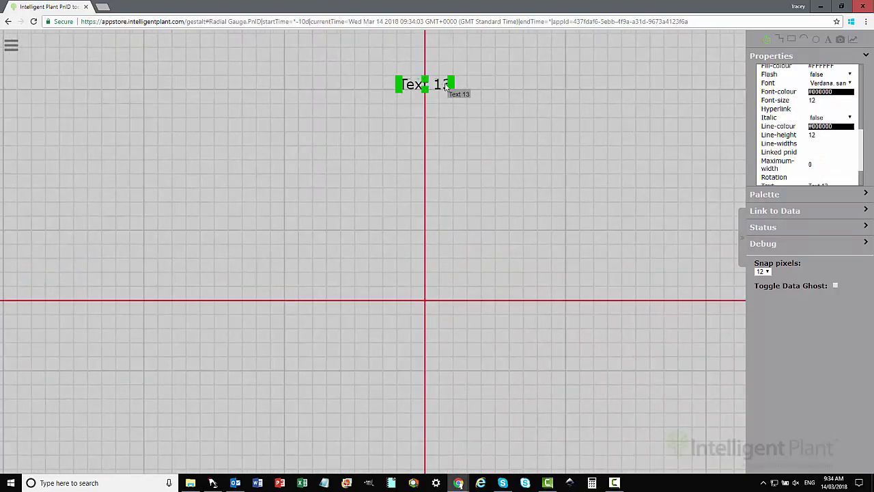
scroll(859, 157, "down", 2)
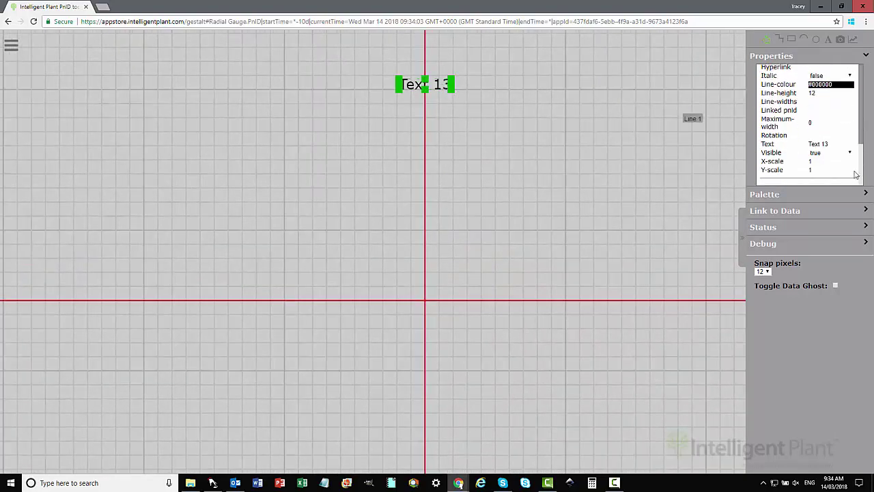
left_click(829, 144)
type("100")
left_click(546, 131)
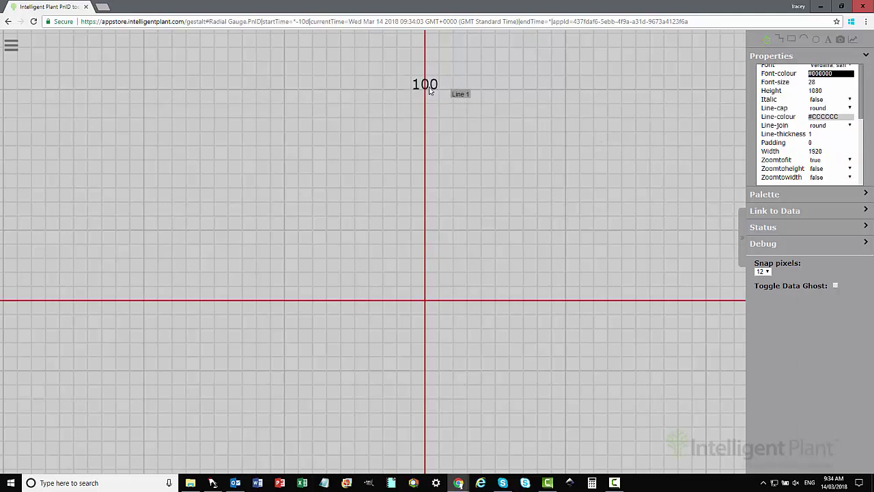
- Copy the 100 label and paste three duplicates to the right of the original
left_click(431, 89)
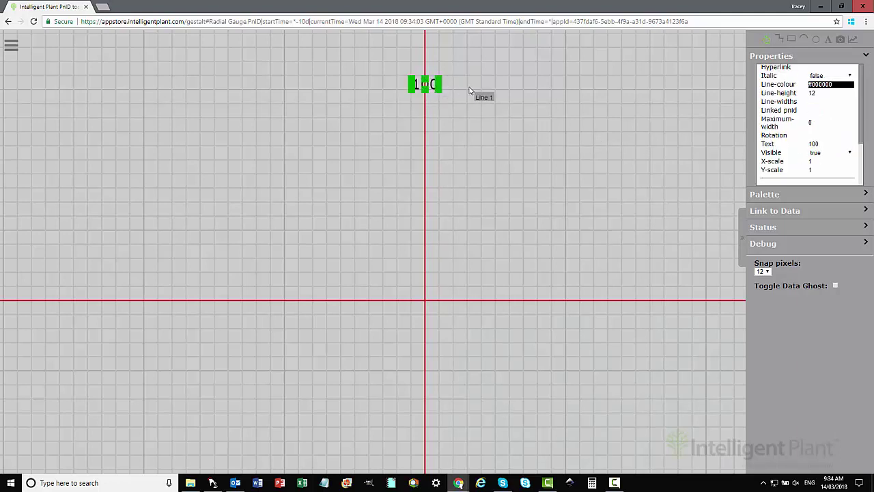
key("ctrl+v")
key("ctrl+v")
key("ctrl+v")
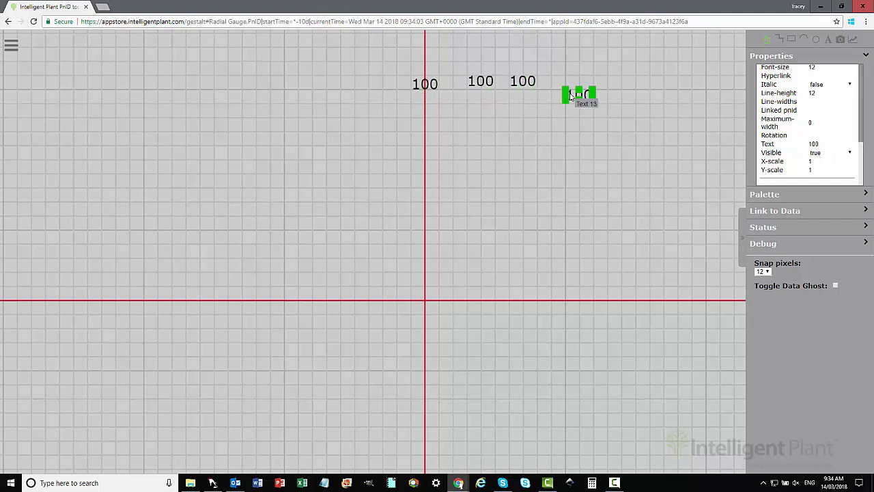
left_click(568, 125)
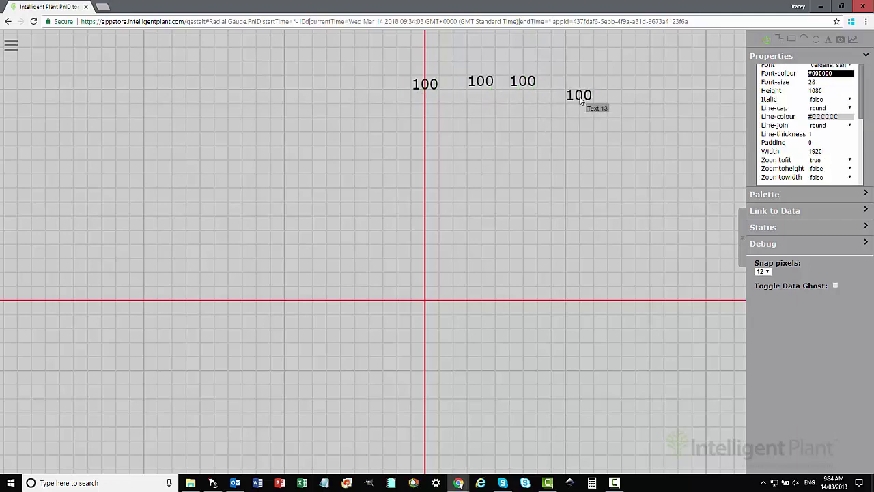
- Change the rightmost label's text to 000.00 and colour it dark red, #a10000
left_click(581, 97)
left_click(825, 143)
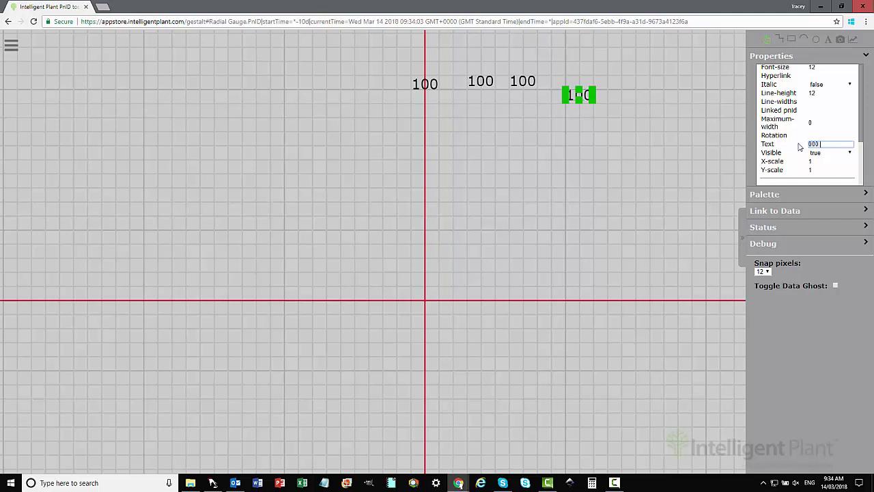
left_click(796, 195)
left_click_drag(792, 212, 820, 213)
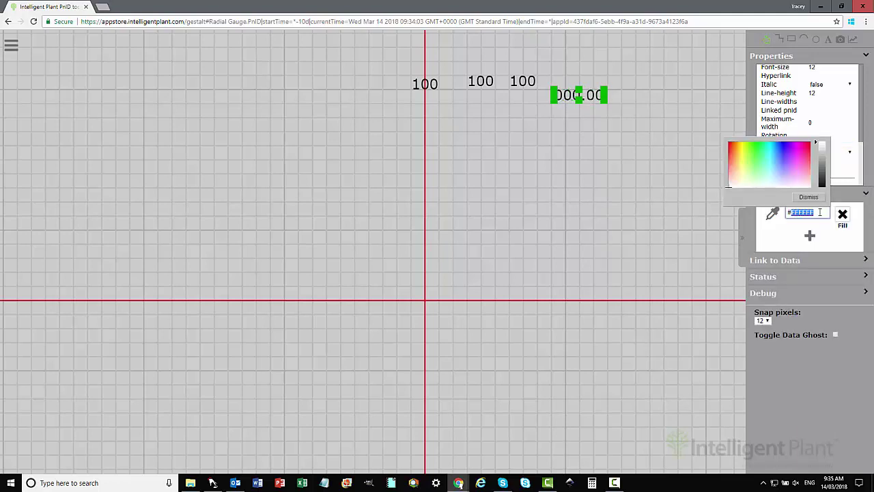
type("a10000")
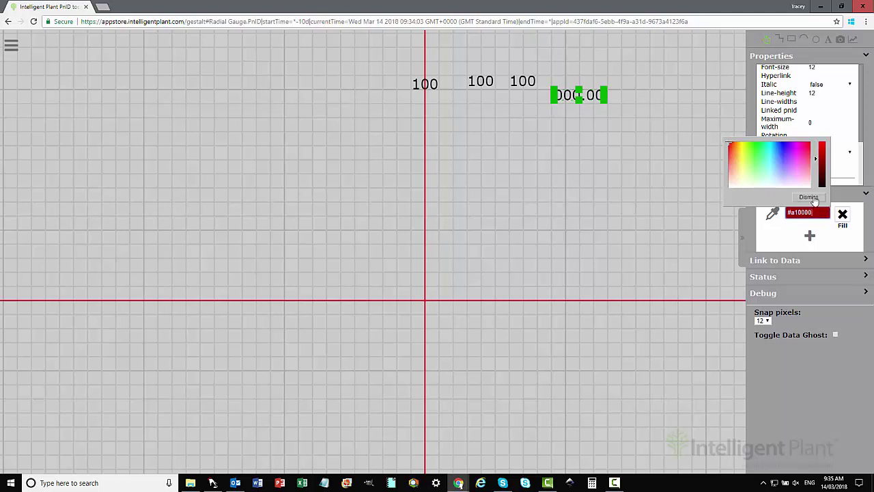
left_click(812, 198)
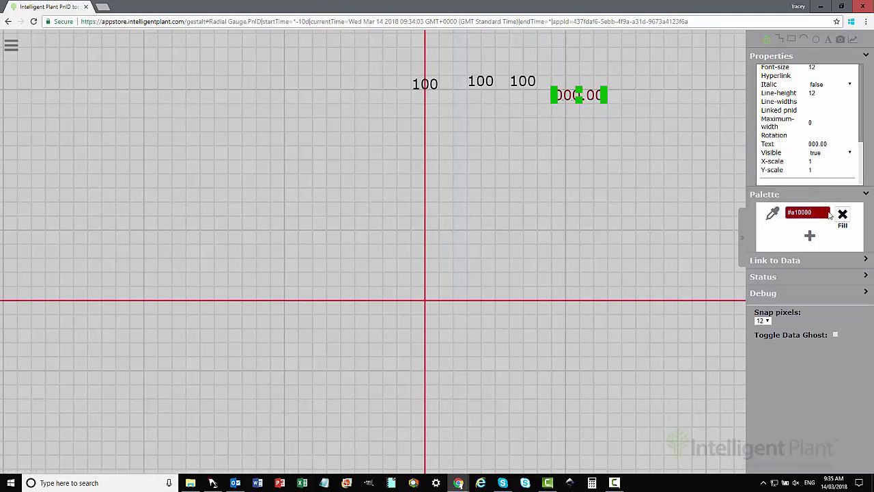
left_click(571, 140)
- Set the decimal places of the red 000.00 label to 2
scroll(567, 226, "up", 3)
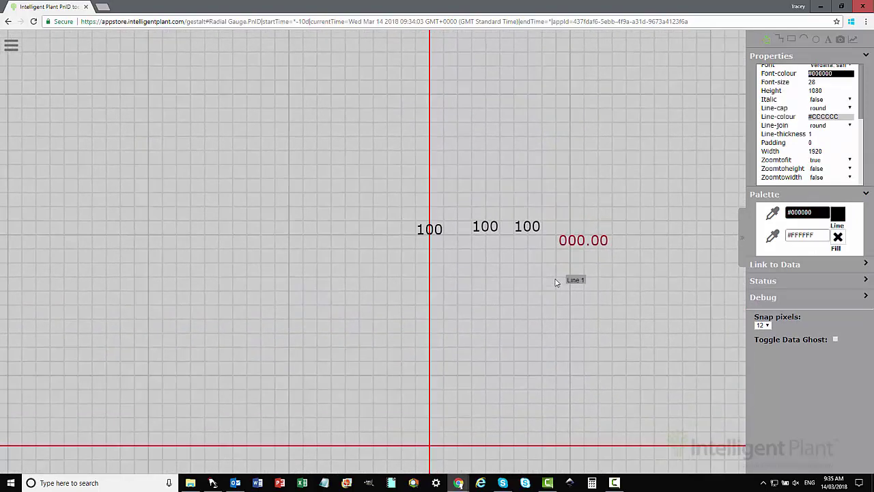
left_click(593, 250)
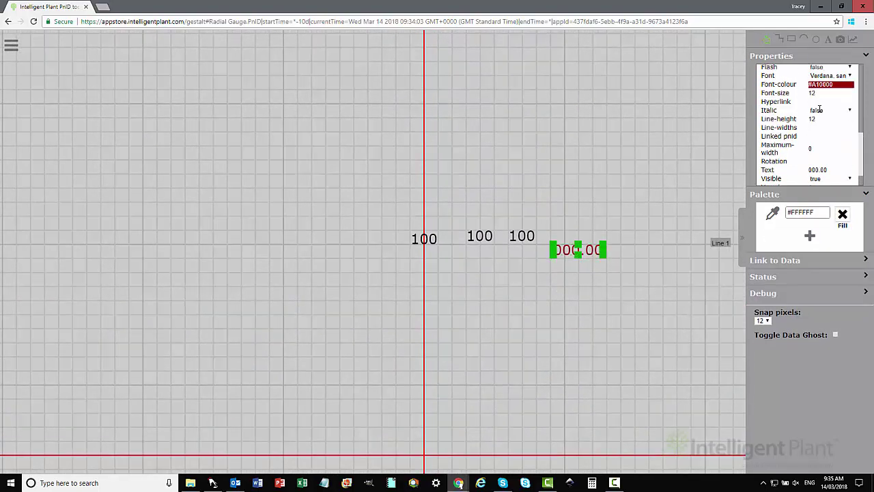
scroll(819, 109, "up", 3)
left_click(815, 123)
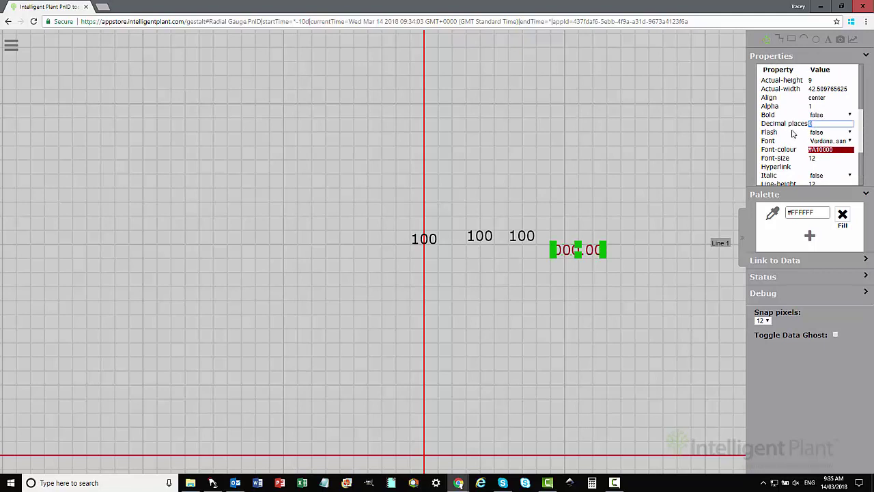
left_click(601, 306)
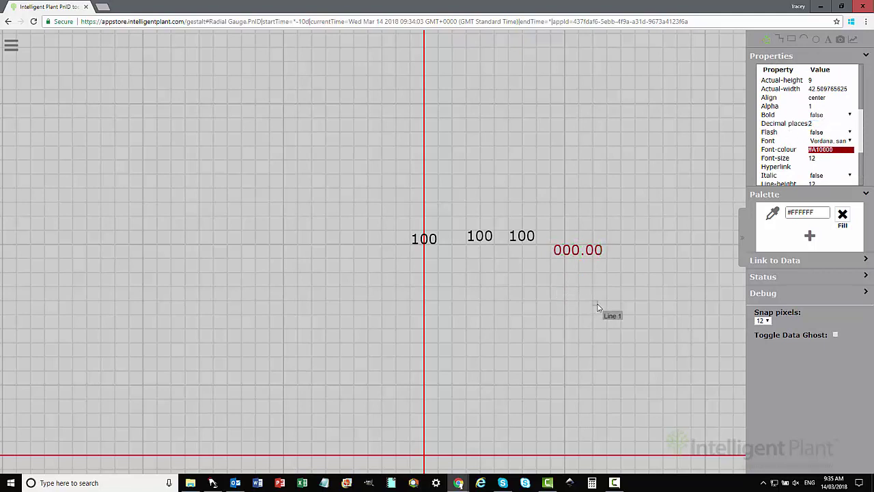
- Make the red 000.00 label italic
left_click(594, 250)
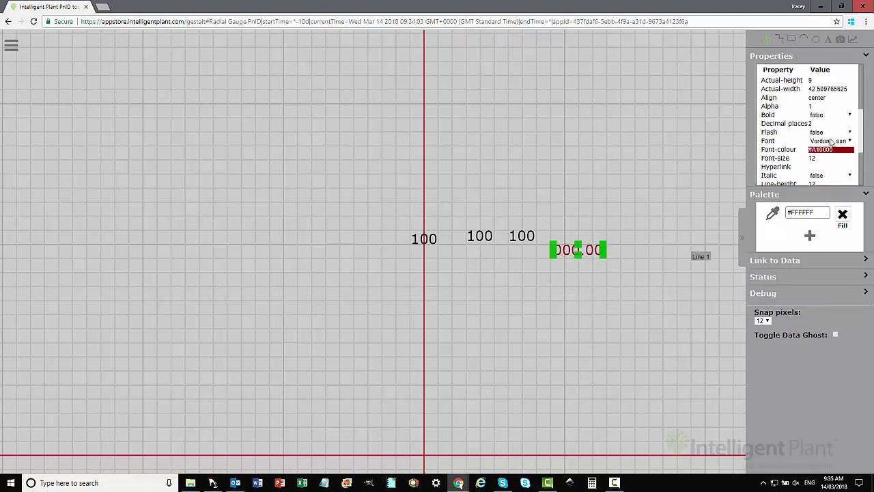
left_click(849, 176)
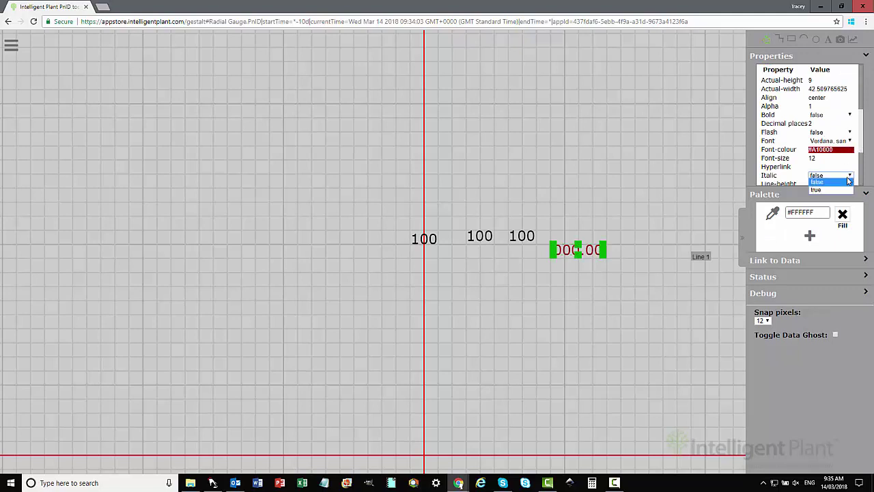
left_click(844, 192)
left_click(601, 322)
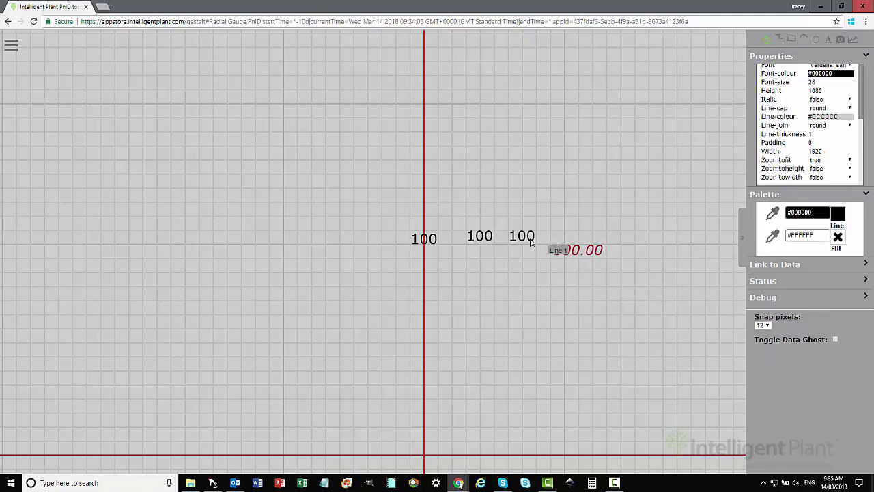
- Change the text of the 100 label nearest the red label to 0
left_click(522, 235)
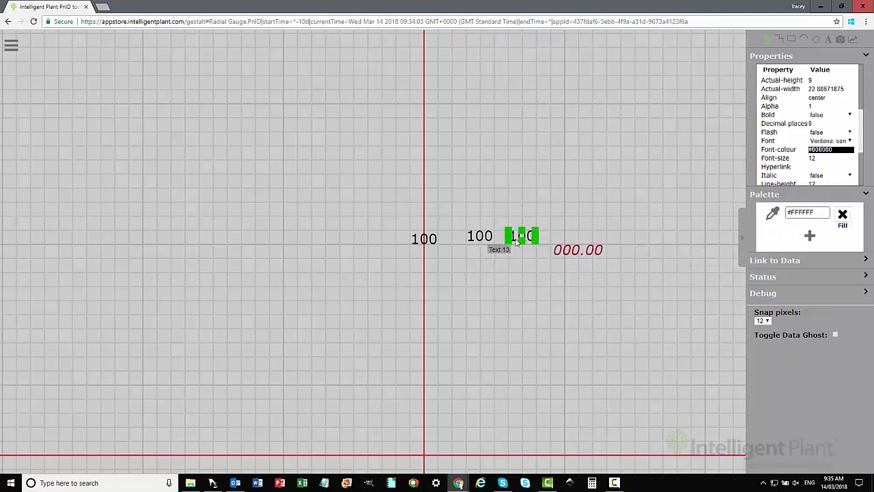
scroll(847, 147, "down", 3)
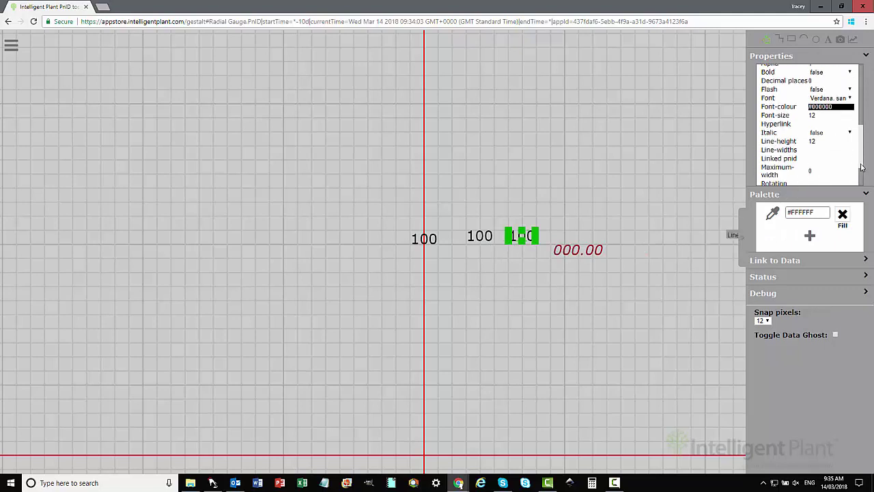
left_click(803, 145)
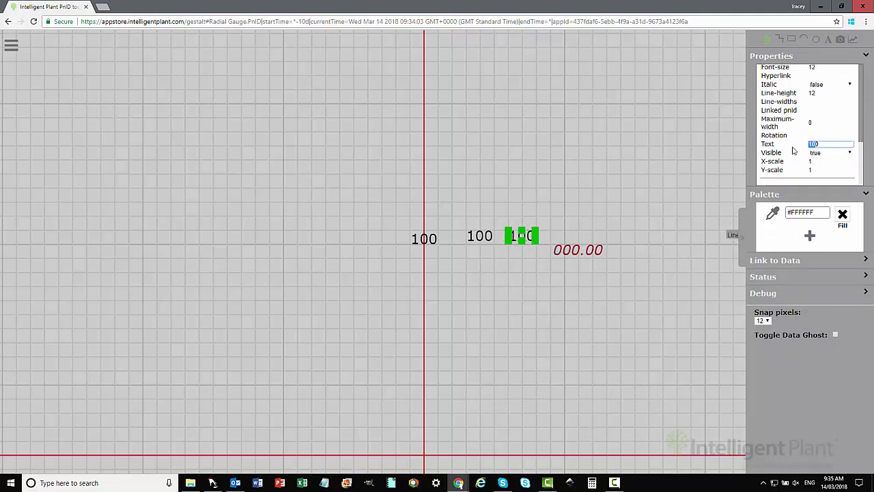
left_click(509, 242)
- Change the text of the middle label, between the 100 and 0 labels, to 50
left_click(480, 235)
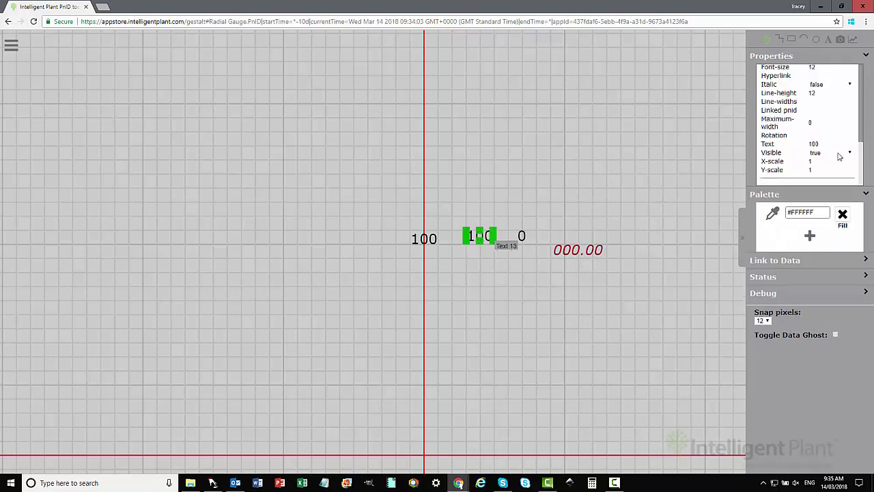
left_click(814, 145)
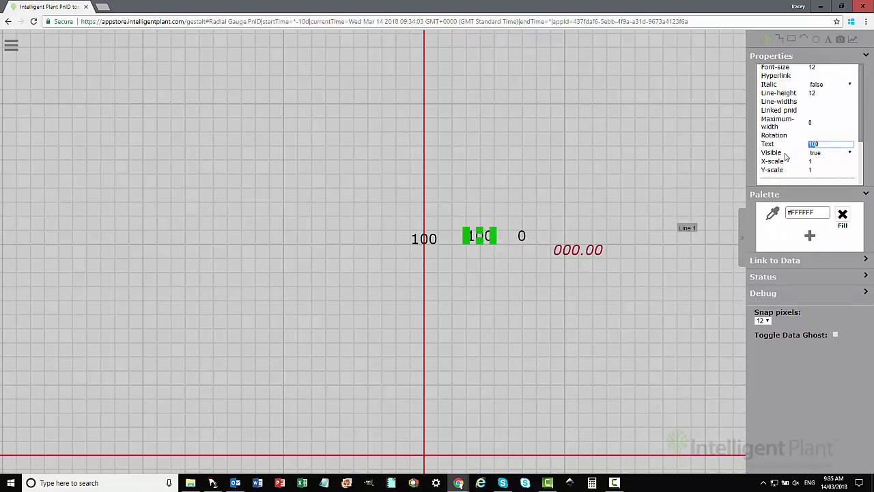
type("50")
left_click(638, 183)
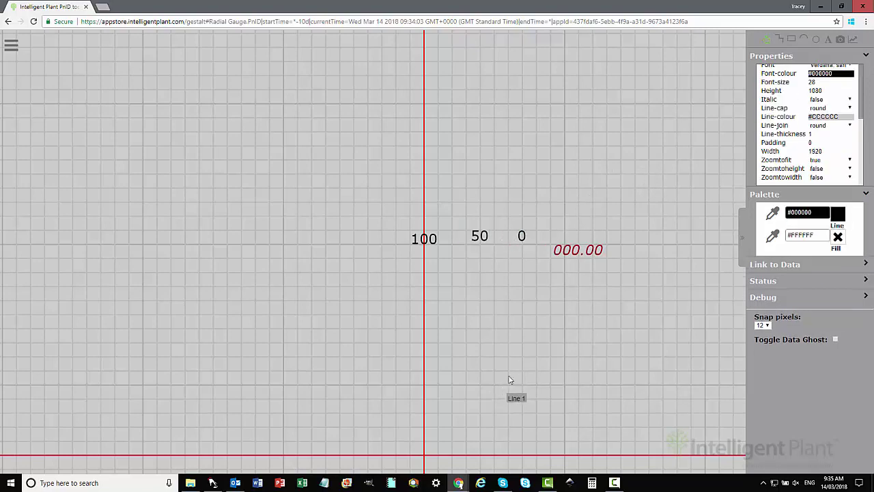
- Draw a semicircular arc from 180° to 0°, centred where the two red guide lines cross
left_click_drag(508, 379, 548, 280)
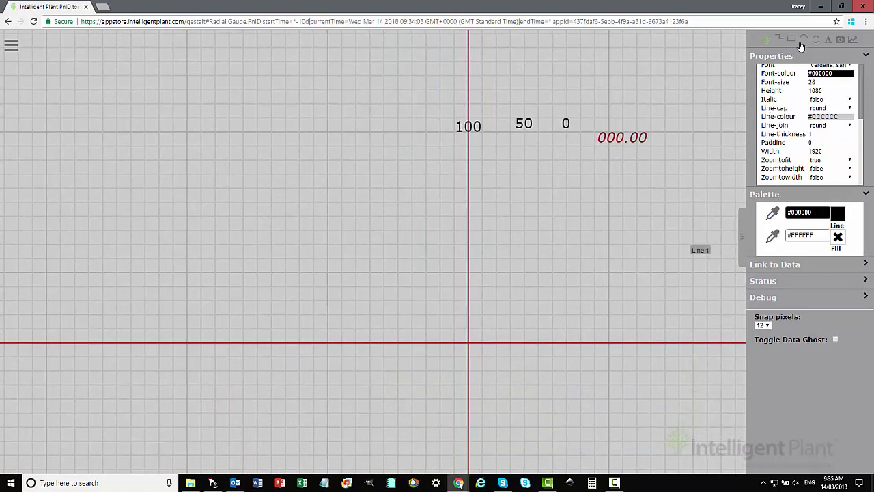
left_click(804, 42)
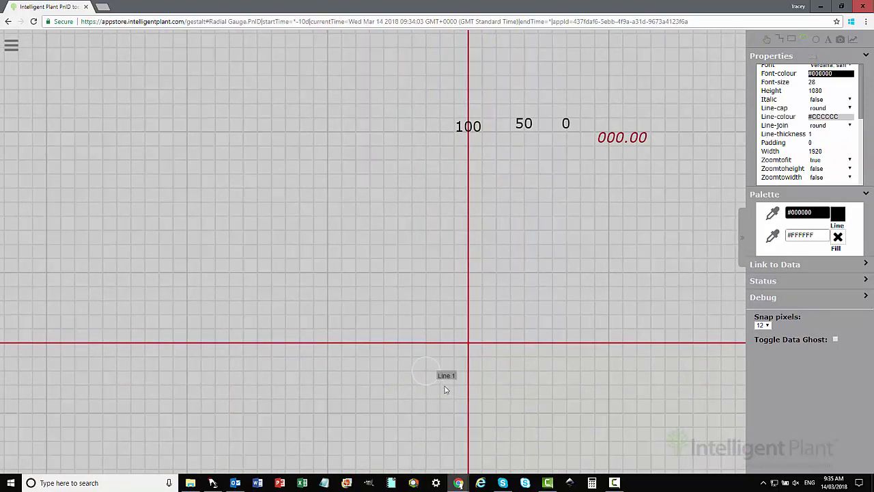
left_click(467, 343)
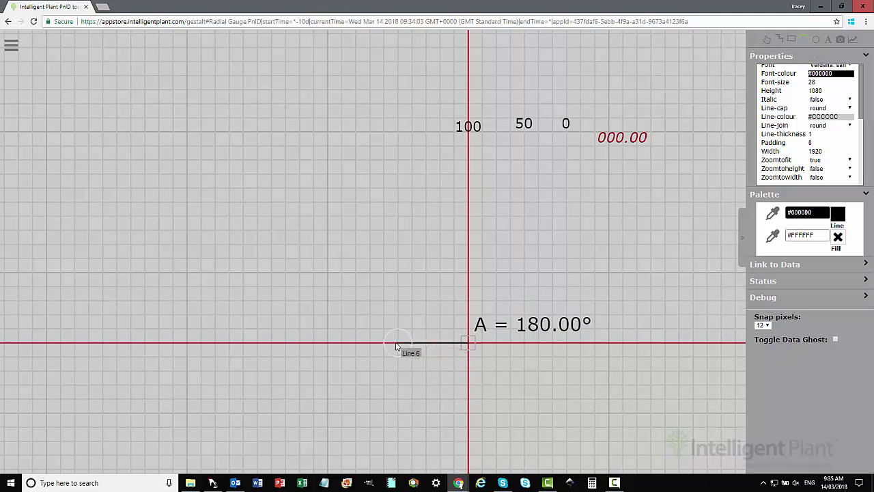
left_click(396, 345)
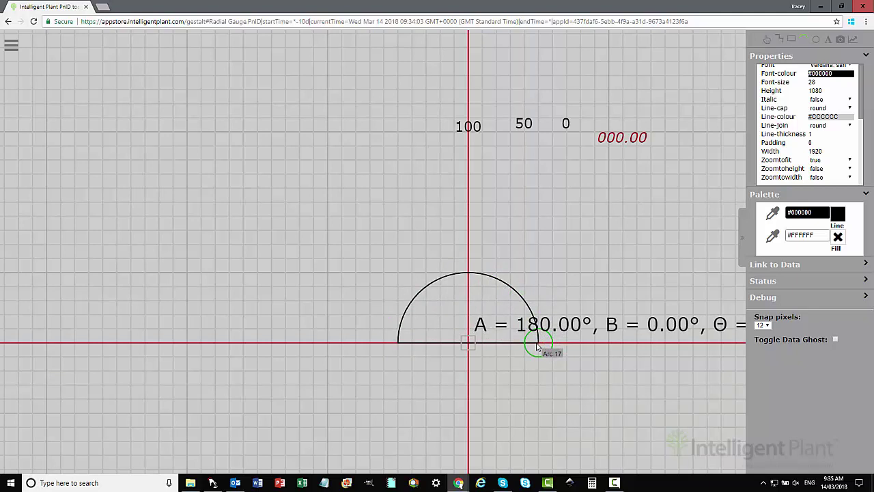
left_click(537, 347)
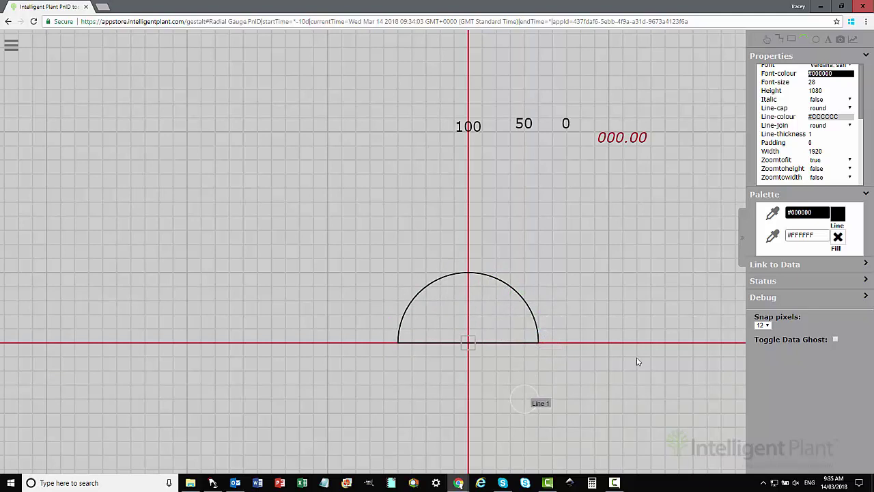
- Make the semicircle an open arc and set its line thickness to 3
left_click(468, 341)
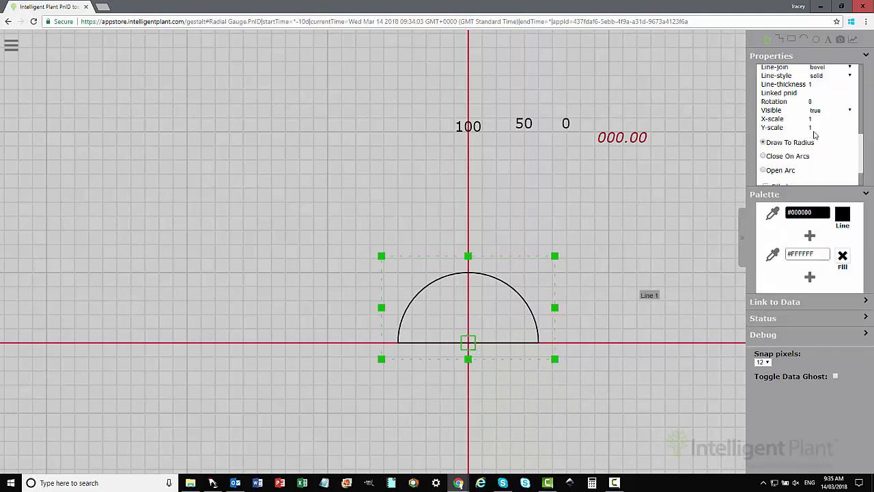
left_click_drag(860, 145, 861, 178)
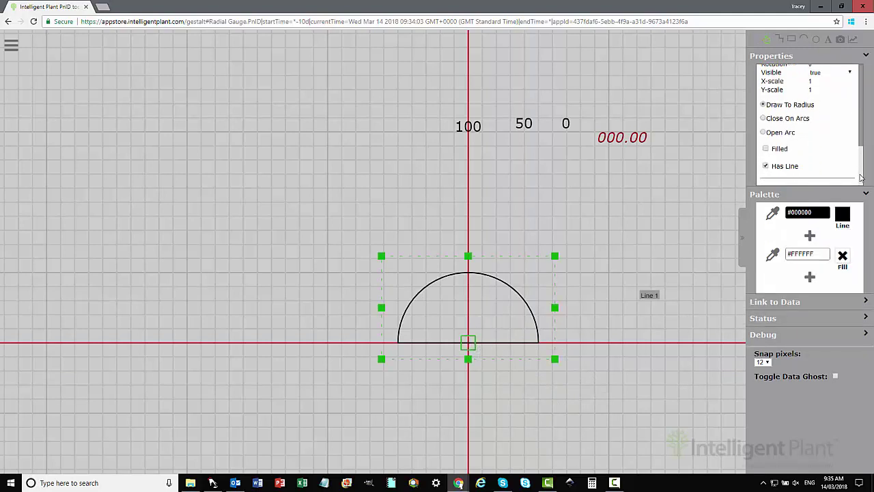
left_click(763, 133)
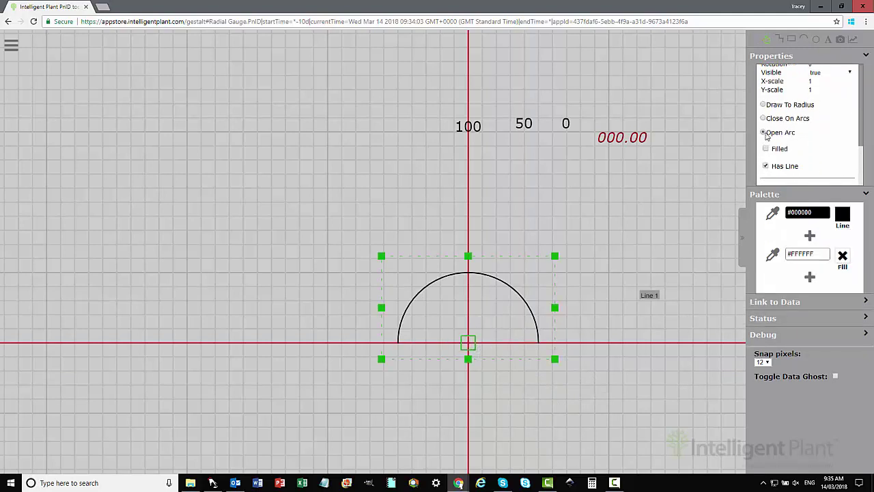
left_click_drag(861, 170, 864, 130)
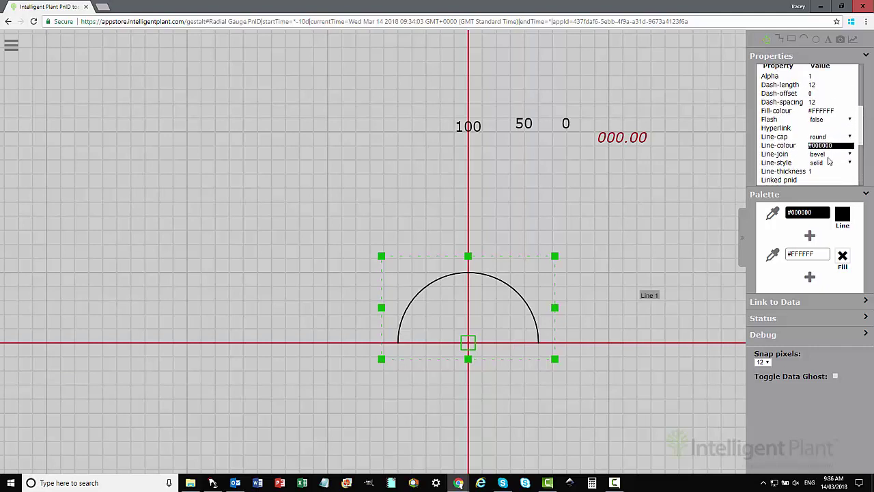
left_click(816, 171)
type("3")
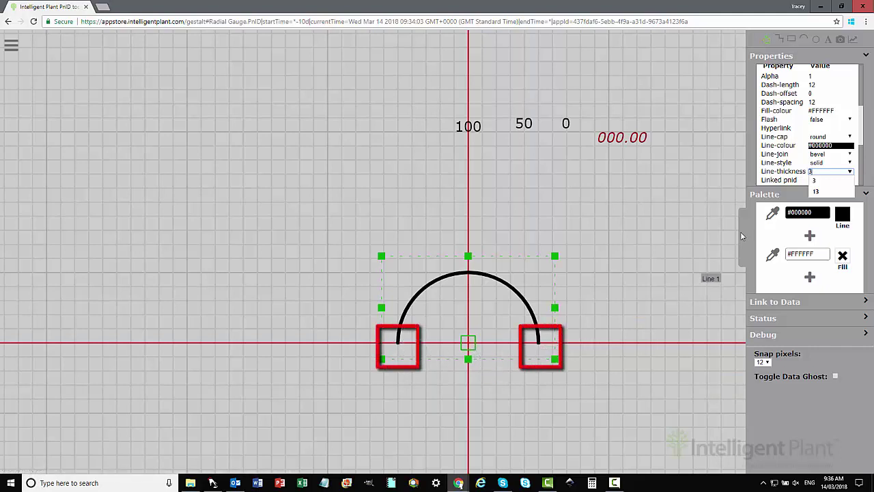
- Try the butt line cap on the arc's ends, and settle on the square cap
left_click(851, 137)
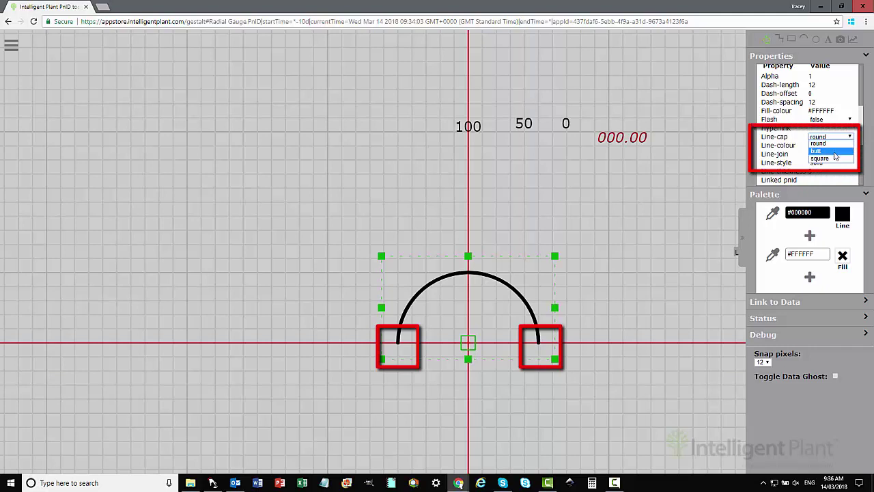
left_click(834, 153)
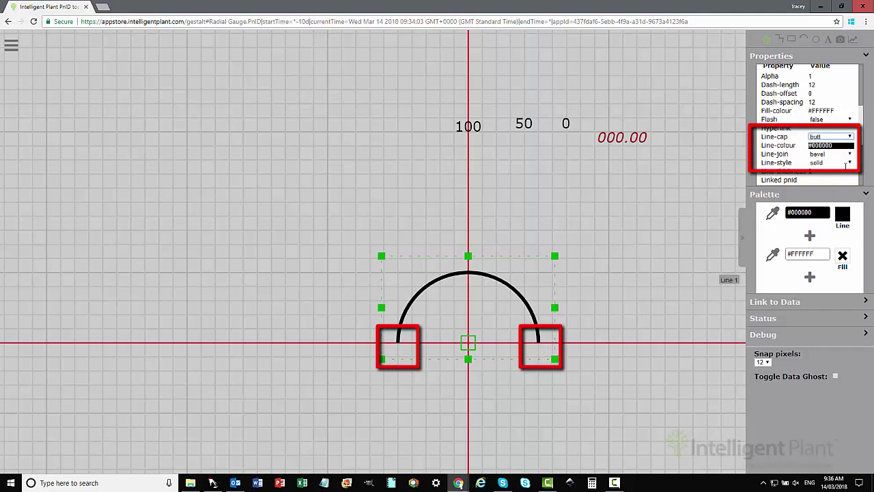
left_click(851, 137)
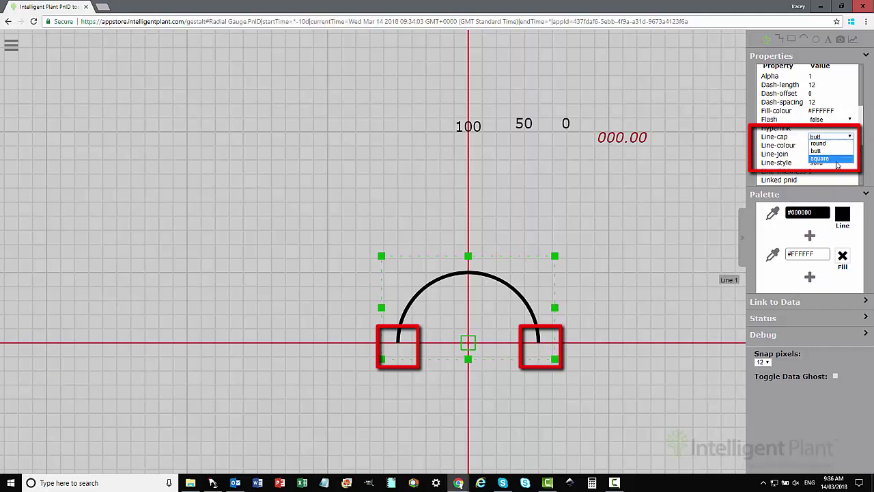
left_click(836, 160)
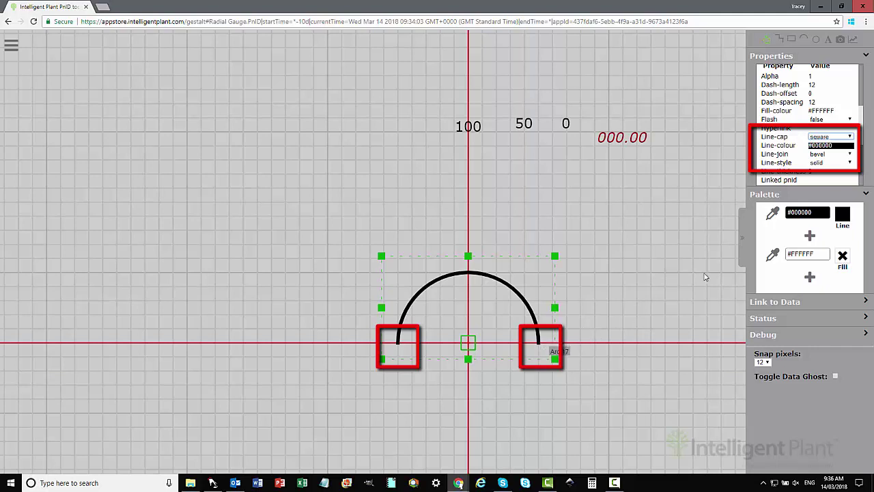
left_click(642, 265)
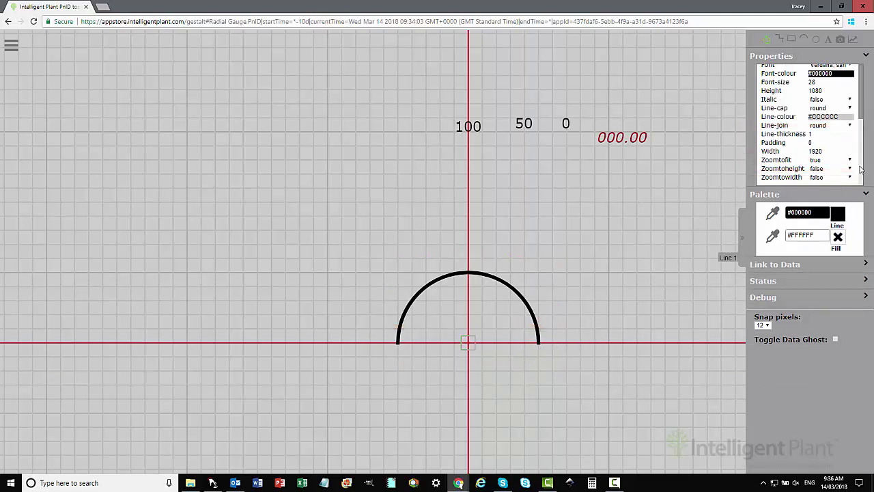
- Set the snap to 3 pixels and draw short outward tick lines at the arc's two ends and its topmost point
scroll(861, 169, "up", 5)
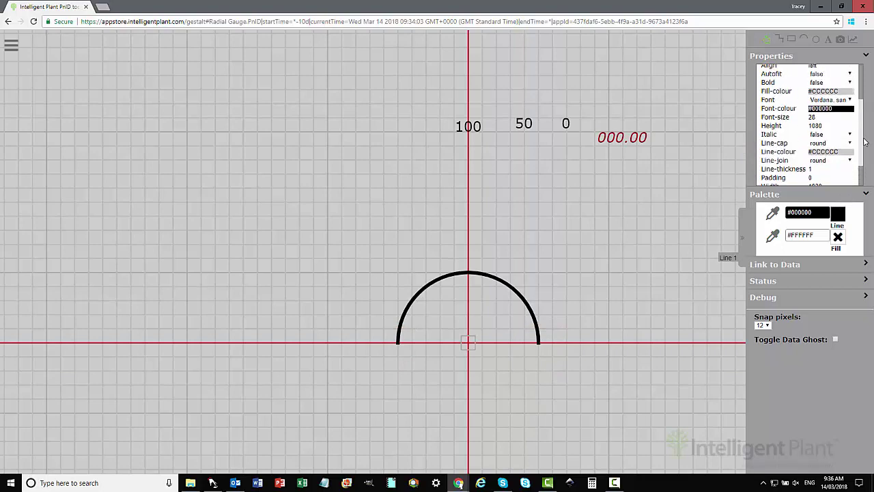
left_click(767, 325)
left_click(761, 349)
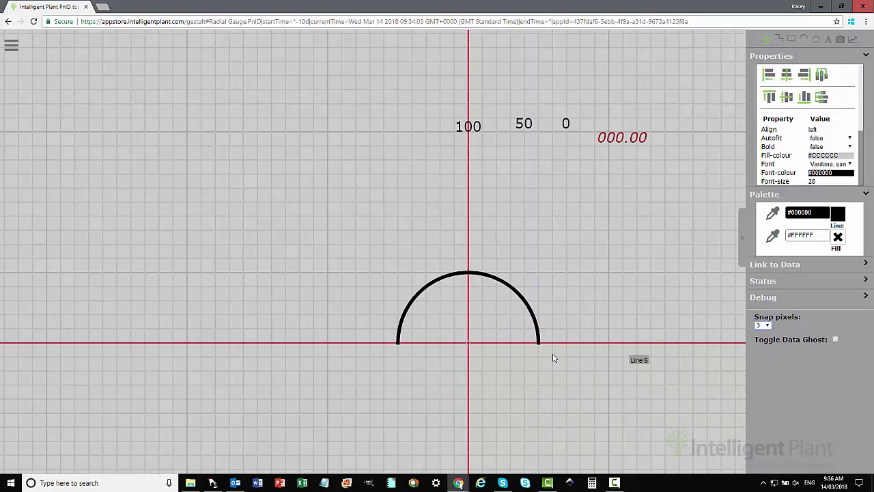
scroll(468, 367, "up", 2)
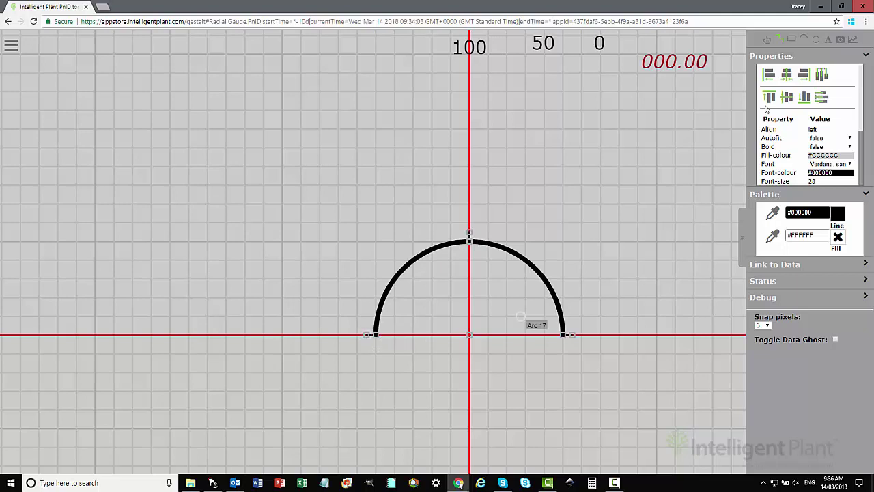
- Set the line thickness to 3 for each of the three tick lines at the arc's ends and topmost point
left_click(373, 335)
scroll(862, 103, "down", 5)
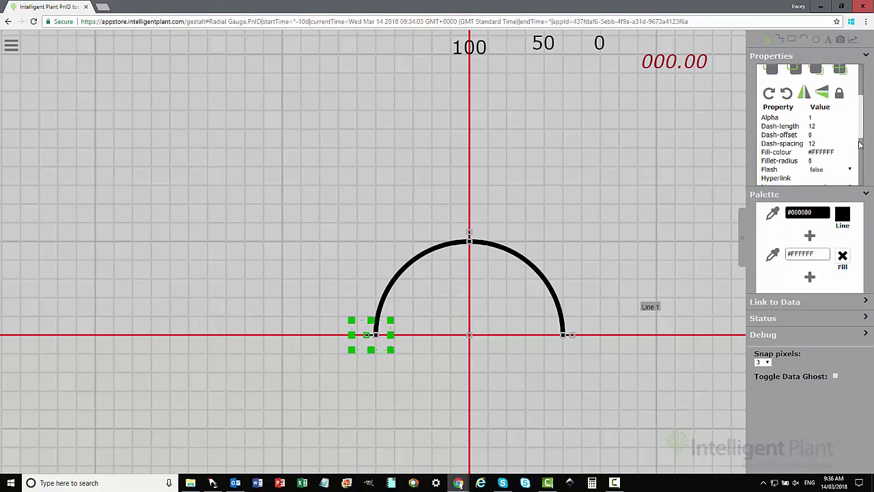
left_click(810, 141)
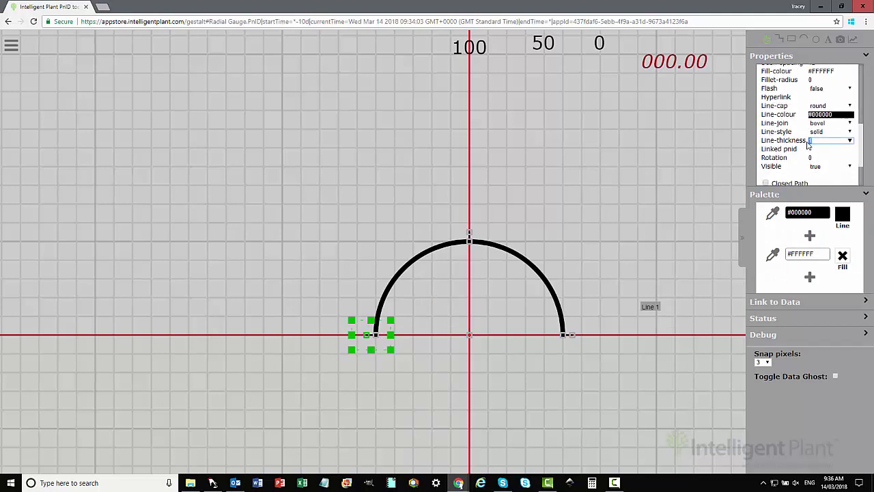
left_click(433, 277)
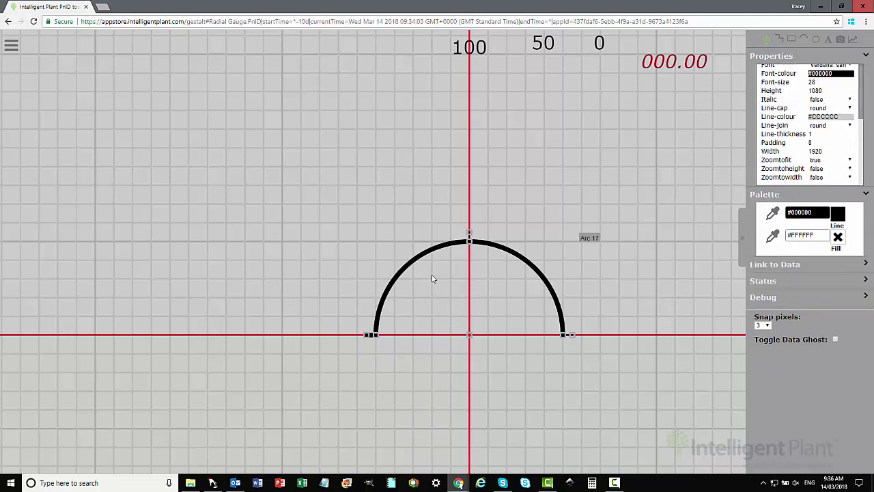
left_click(470, 236)
type("3")
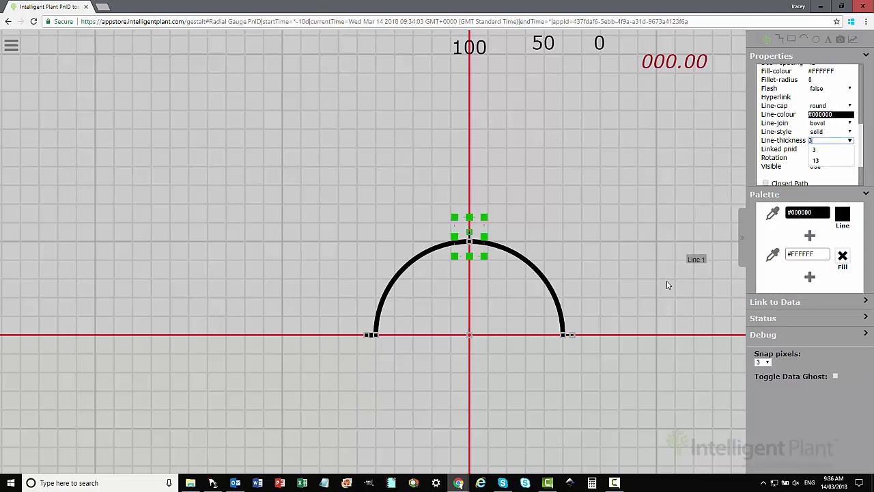
left_click(668, 285)
left_click(573, 335)
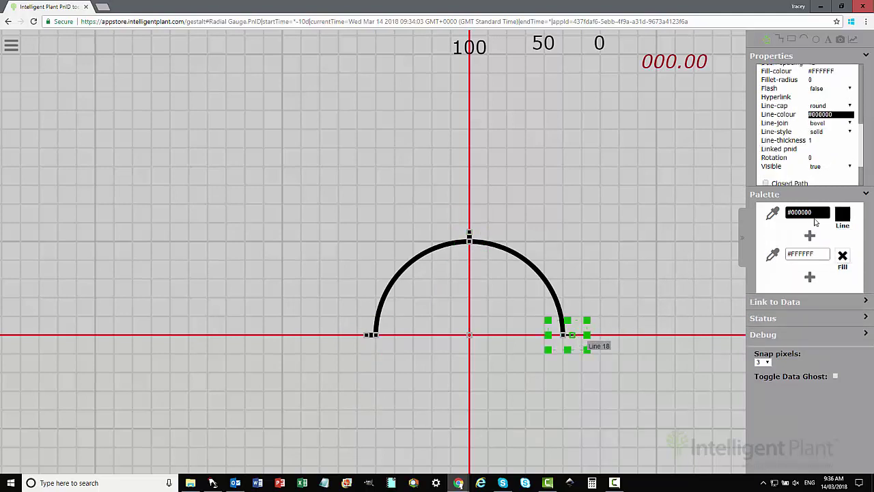
left_click(810, 140)
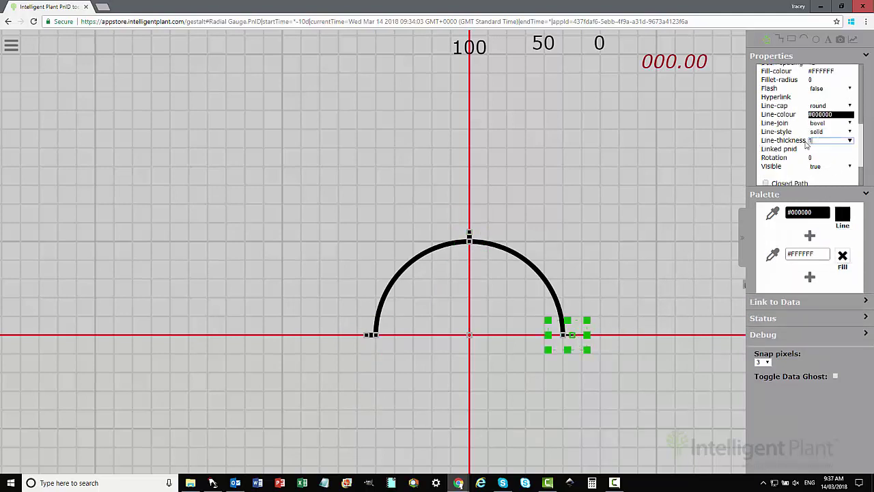
left_click(664, 230)
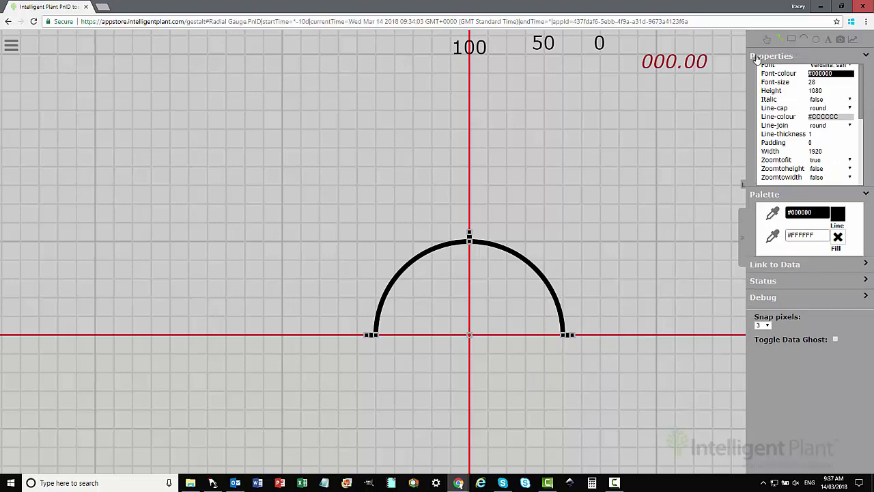
- Set the snap to 1 pixel and draw short diagonal tick lines outside the arc, midway between its topmost point and each end
scroll(506, 338, "up", 3)
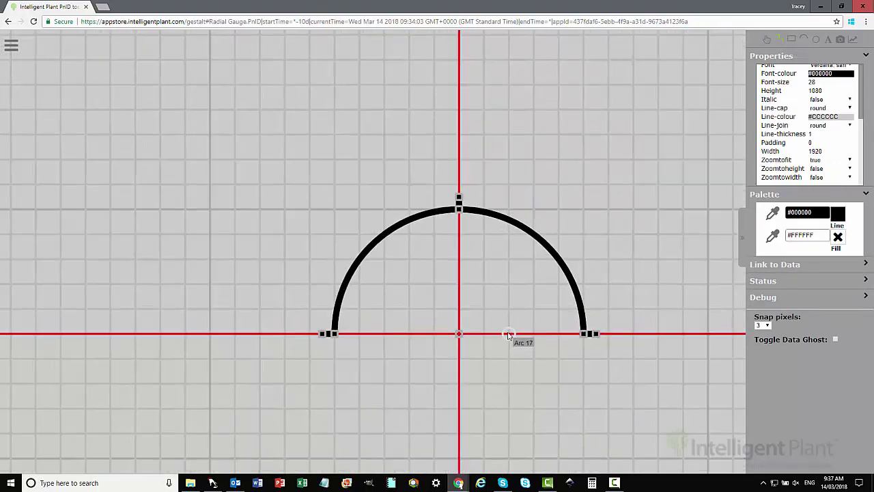
scroll(506, 336, "up", 1)
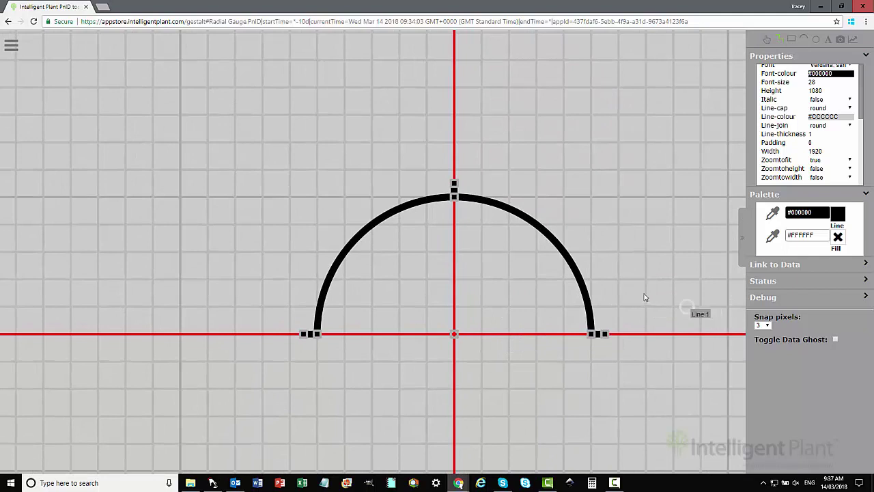
scroll(644, 298, "up", 1)
left_click(766, 326)
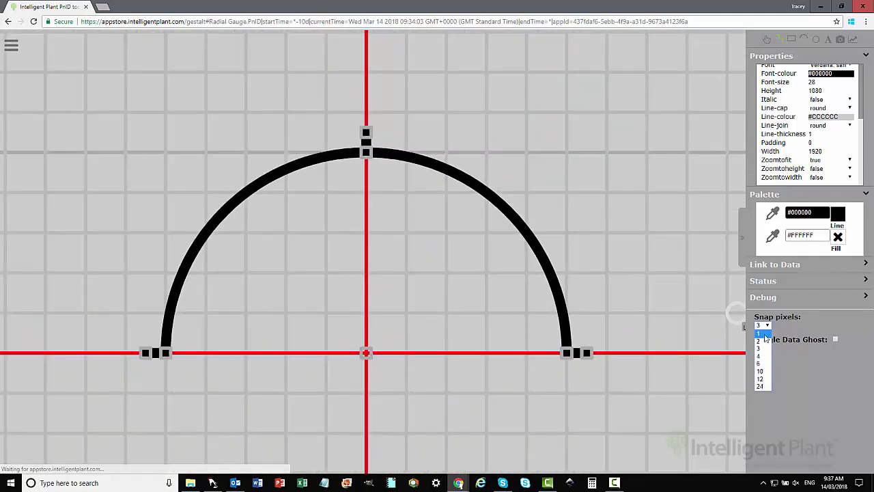
left_click(759, 333)
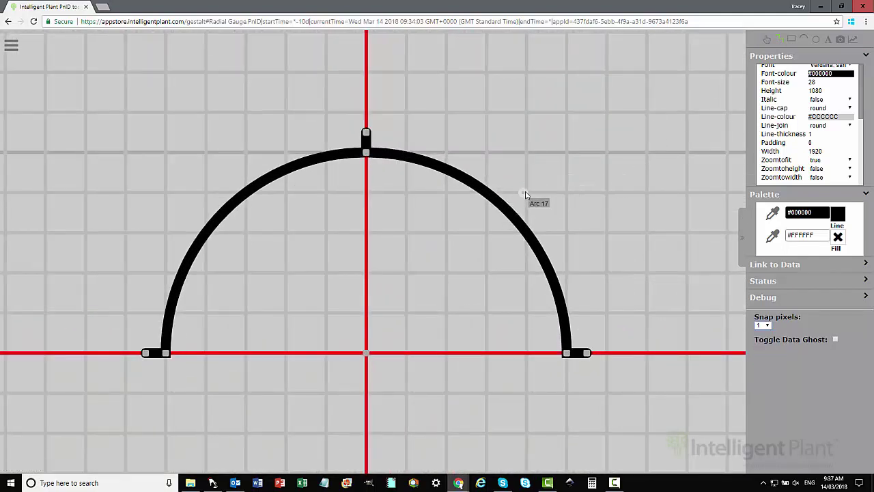
left_click_drag(528, 192, 507, 214)
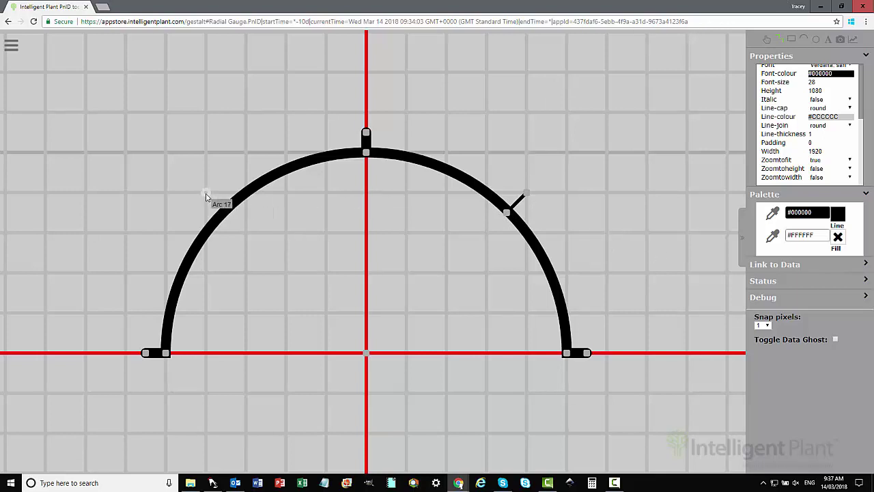
mouse_move(206, 192)
left_mouse_down()
mouse_move(239, 224)
mouse_move(226, 213)
left_mouse_up()
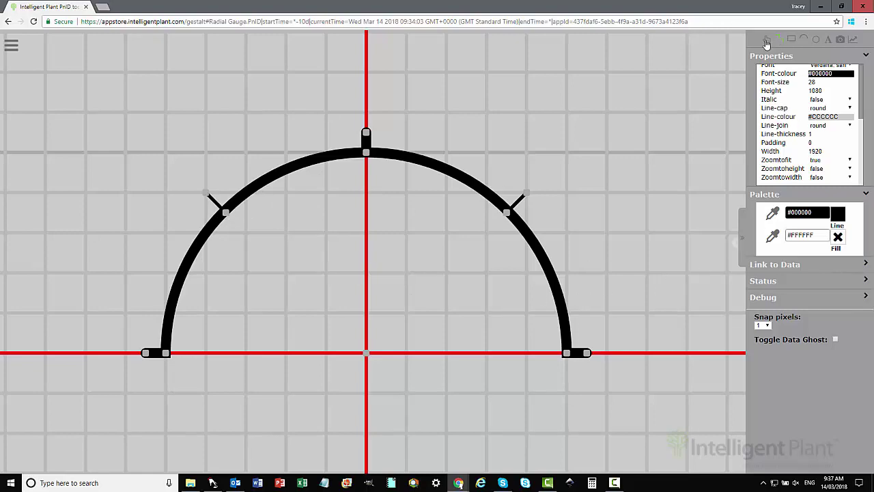
scroll(562, 181, "down", 5)
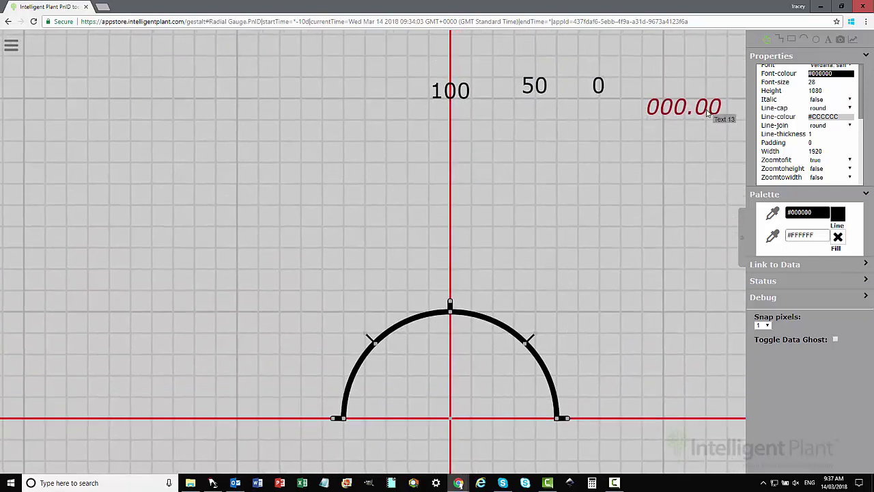
- Place the value read-out below the arc's centre and the 0, 100 and 50 labels beside the left, right and topmost ticks
left_click_drag(702, 115, 478, 458)
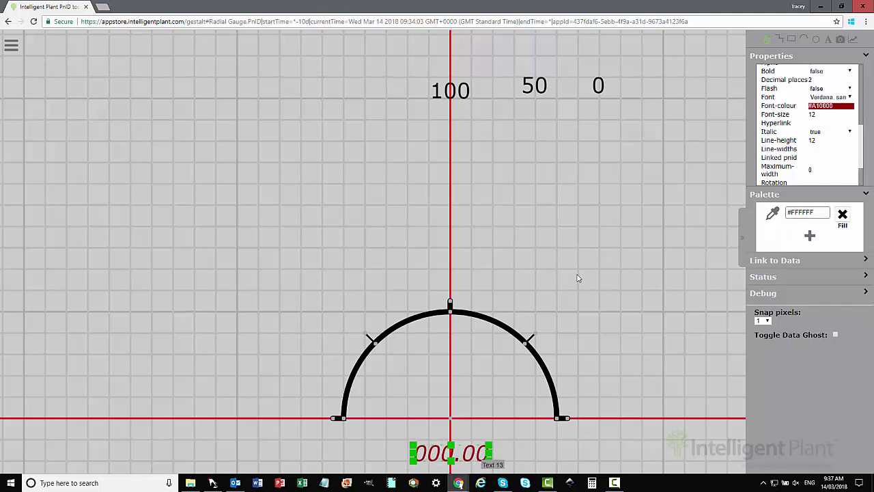
left_click_drag(592, 99, 320, 420)
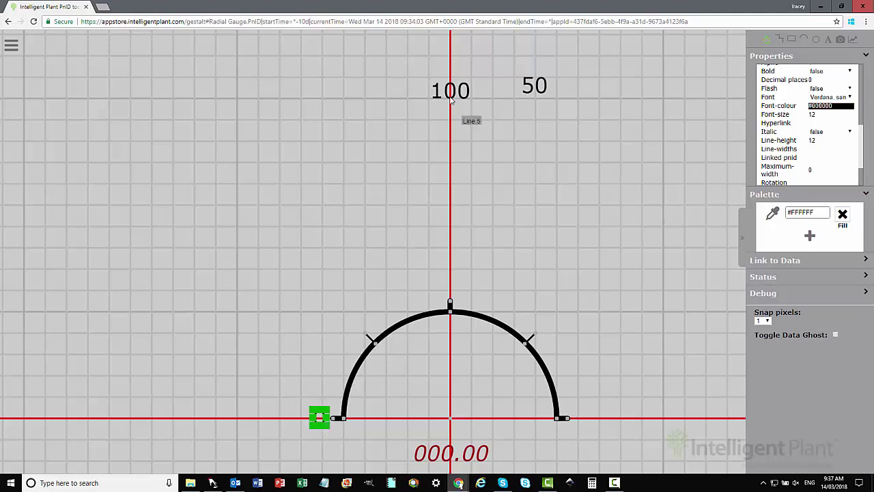
left_click_drag(463, 102, 609, 431)
left_click_drag(540, 94, 456, 292)
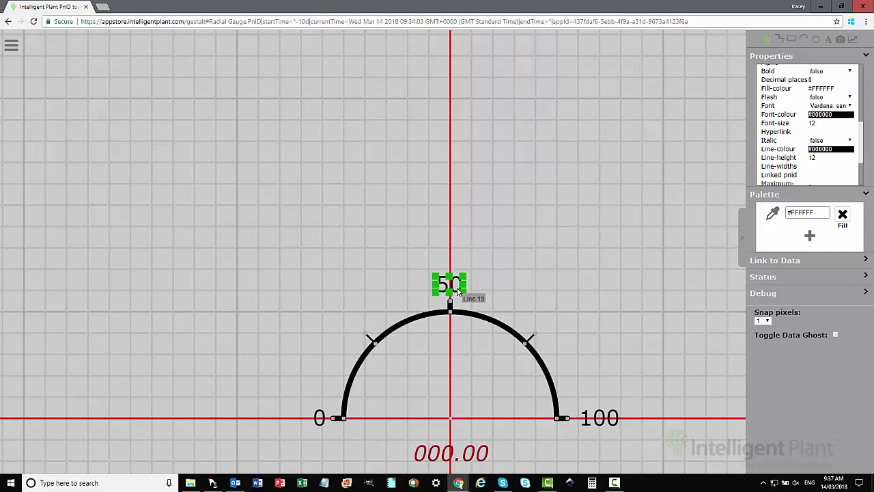
left_click(487, 350)
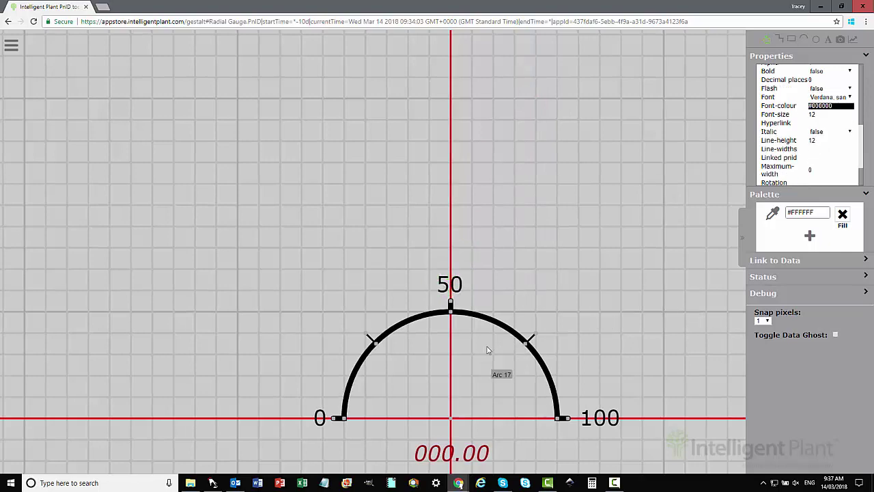
- Nudge the 100 label inward until it sits close to the tick at the arc's right end
mouse_move(487, 350)
left_mouse_down()
mouse_move(503, 246)
mouse_move(371, 252)
mouse_move(378, 280)
left_mouse_up()
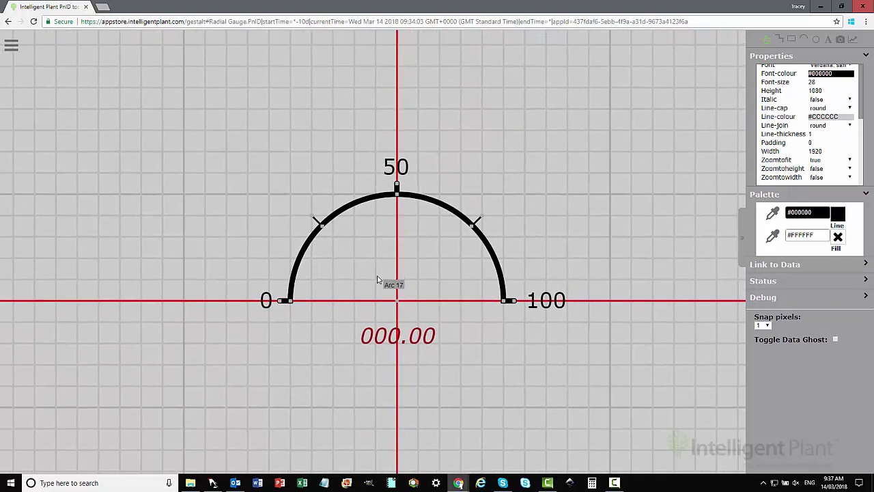
scroll(378, 280, "up", 3)
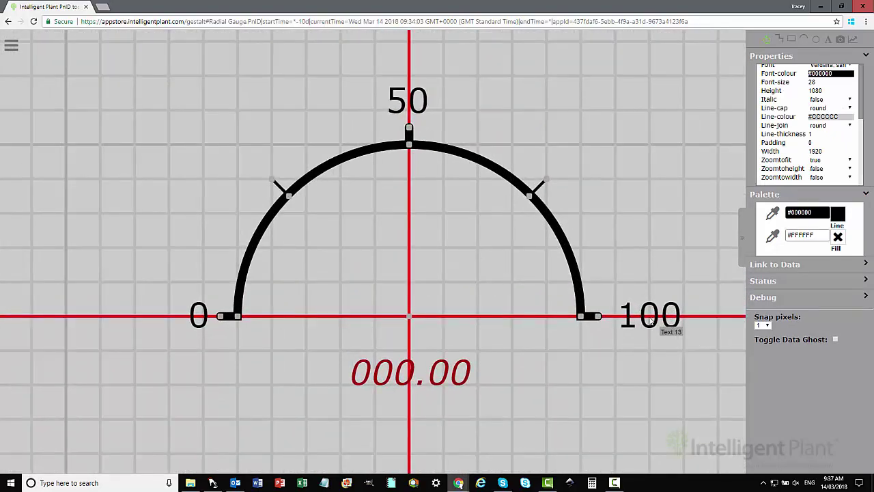
left_click(649, 324)
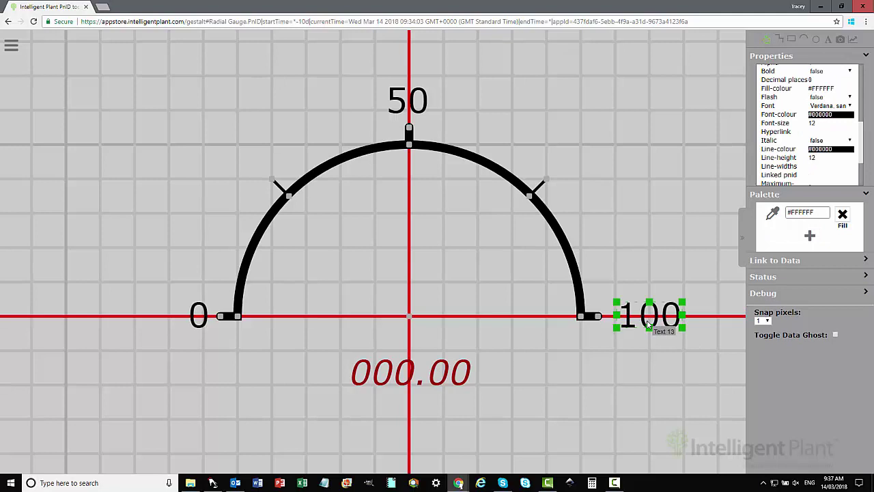
key("Left")
key("Left")
key("Left")
key("Left")
key("Left")
key("Left")
key("Left")
key("Left")
key("Left")
key("Left")
key("Left")
key("Left")
key("Left")
key("Left")
key("Left")
key("Left")
key("Left")
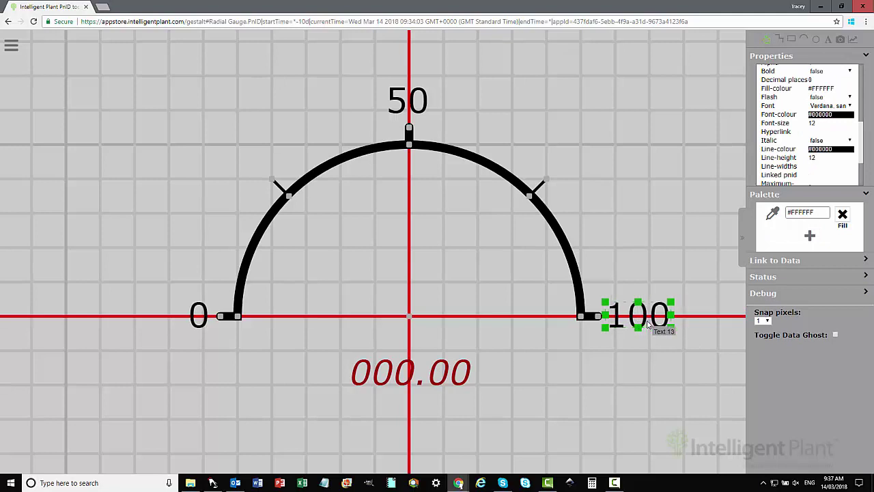
key("Left")
key("Left")
key("Left")
key("Left")
- Shift the 0 label slightly outward from the tick at the arc's left end
left_click(200, 332)
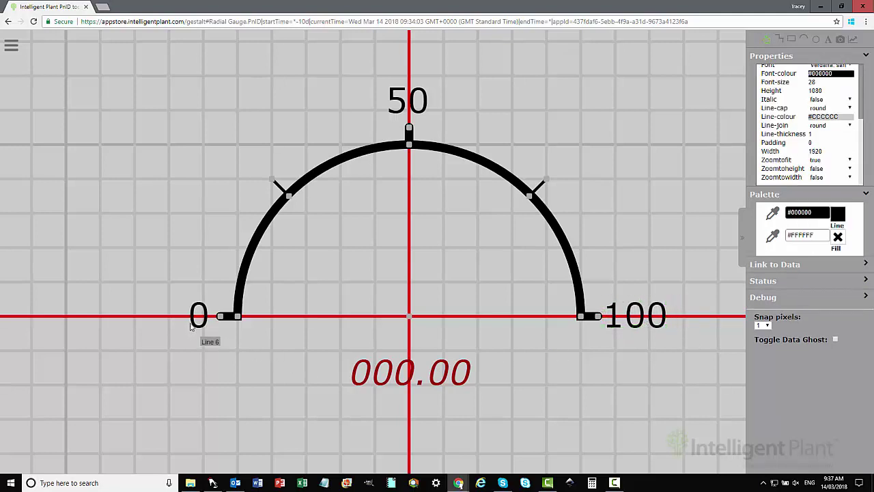
left_click(196, 327)
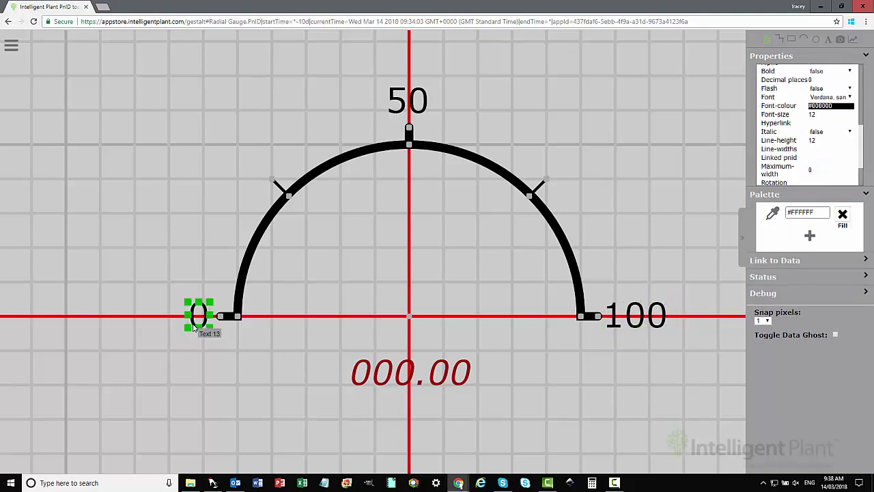
left_click(650, 320, "shift")
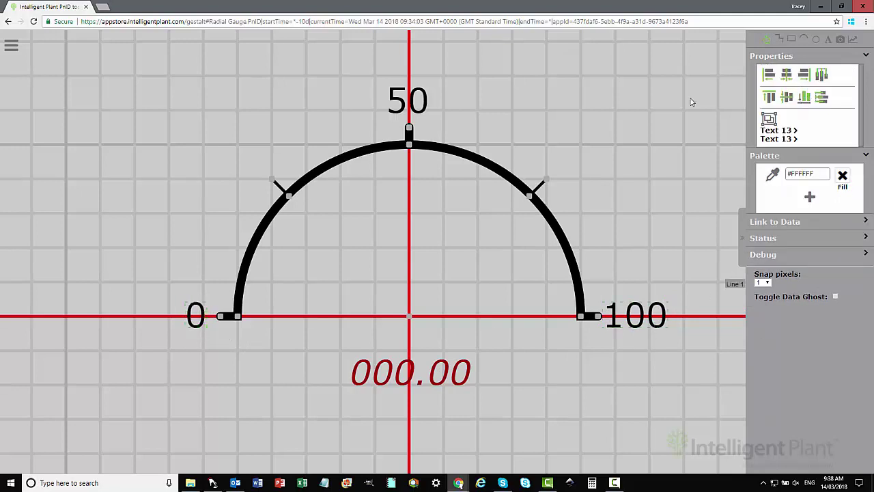
left_click(450, 111)
- Adjust the 50 label so it is centred over the topmost tick and sits slightly closer to it
left_click(425, 102)
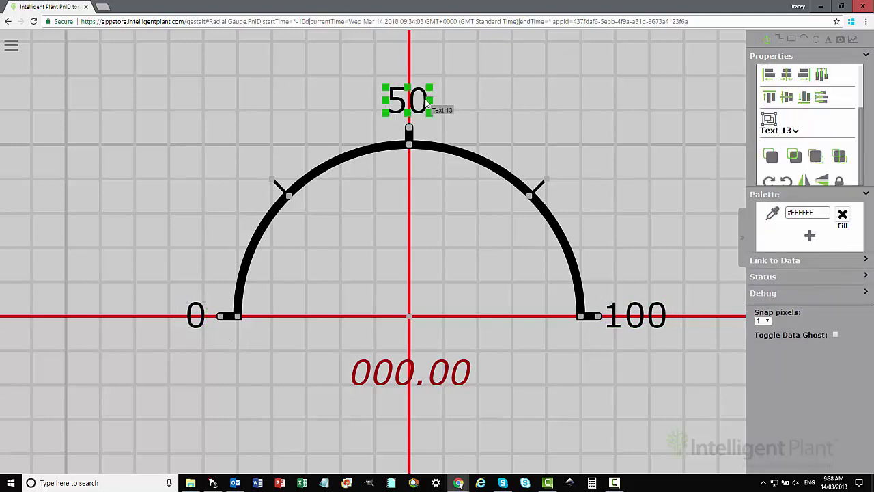
left_click_drag(426, 101, 427, 102)
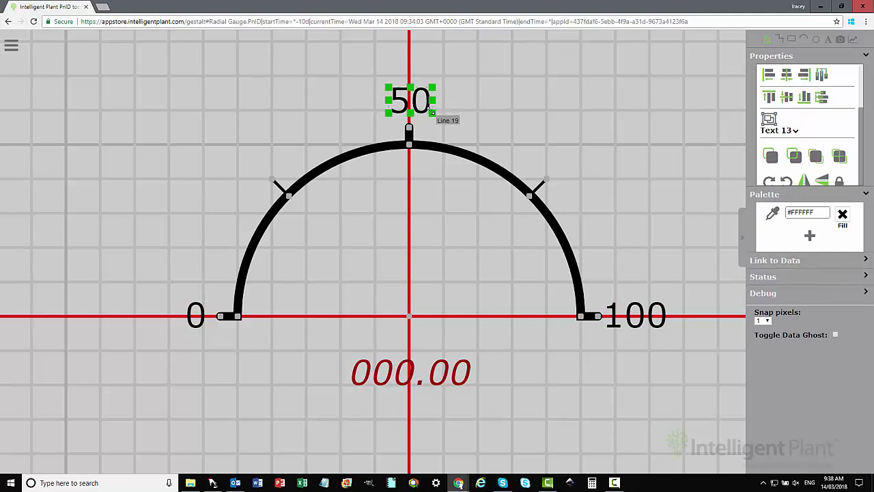
key("ctrl+z")
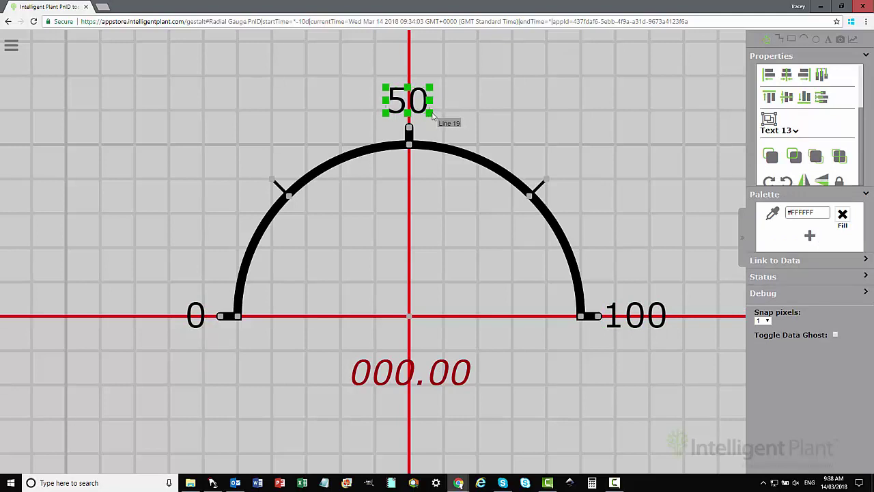
key("Down")
key("Down")
key("Down")
key("Down")
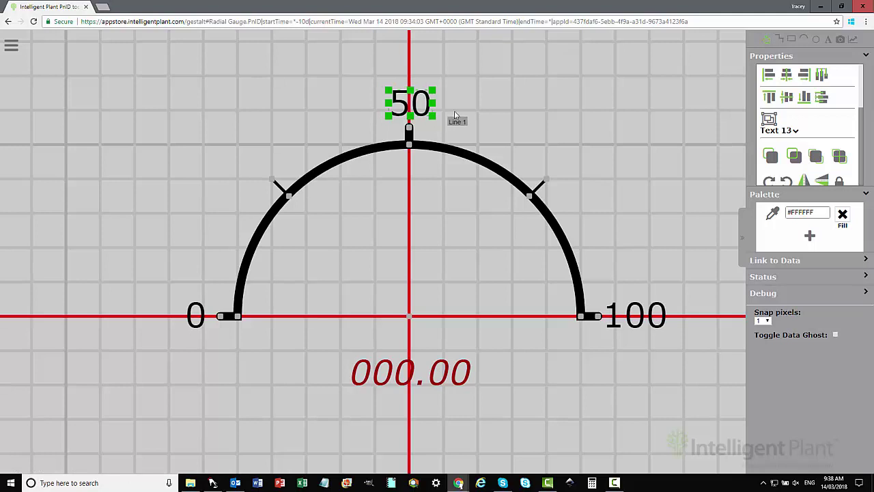
left_click(454, 112)
- Set the snap to 3 pixels and draw a narrow two-line needle from below the arc's centre to just inside its left end and back above the centre
scroll(454, 382, "down", 2)
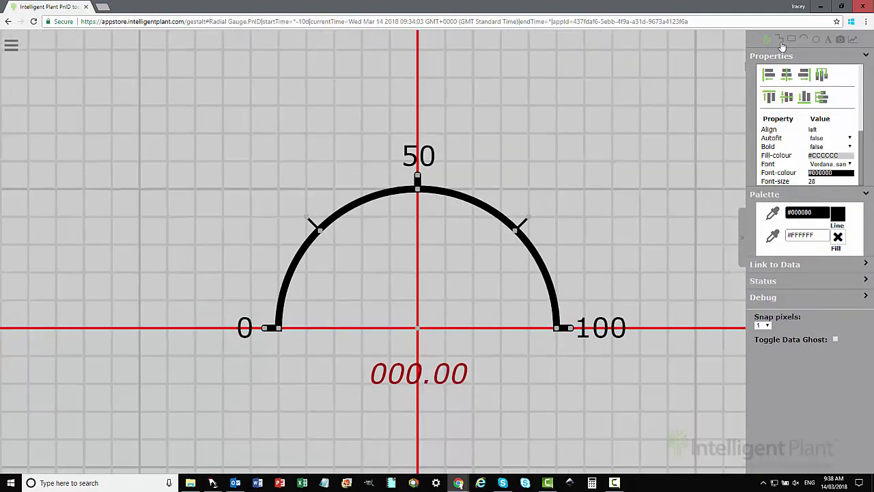
left_click(763, 326)
left_click(763, 350)
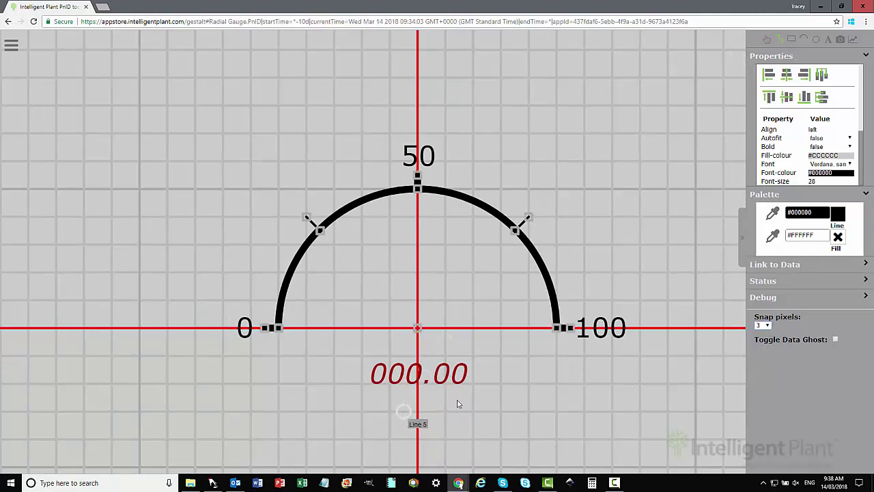
left_click_drag(414, 418, 472, 399)
scroll(428, 371, "up", 2)
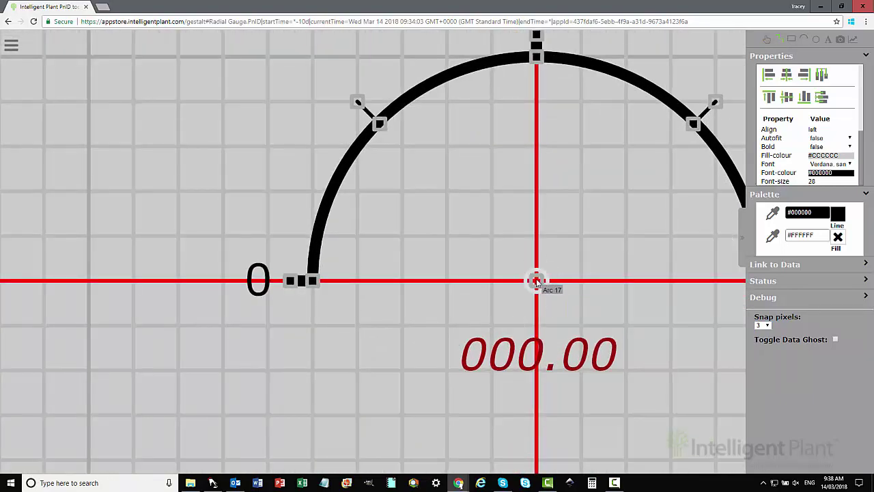
mouse_move(537, 281)
left_mouse_down()
mouse_move(539, 304)
mouse_move(537, 289)
mouse_move(414, 293)
mouse_move(337, 283)
left_mouse_up()
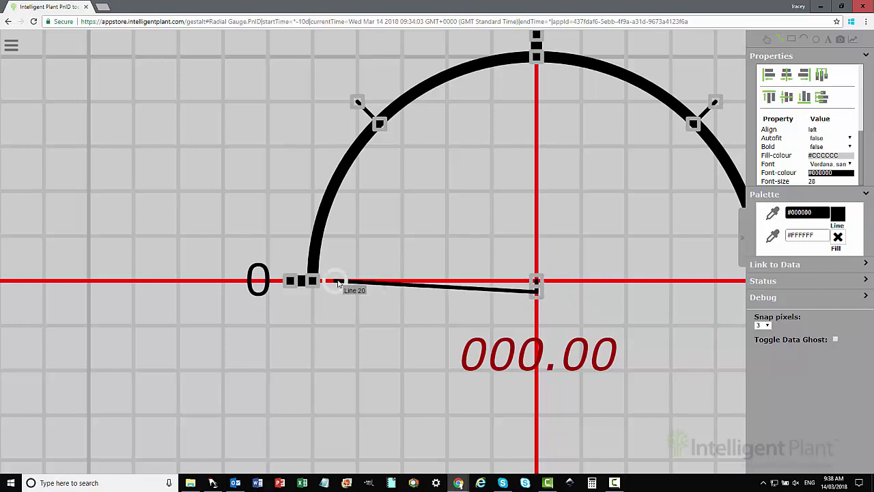
left_click(337, 284)
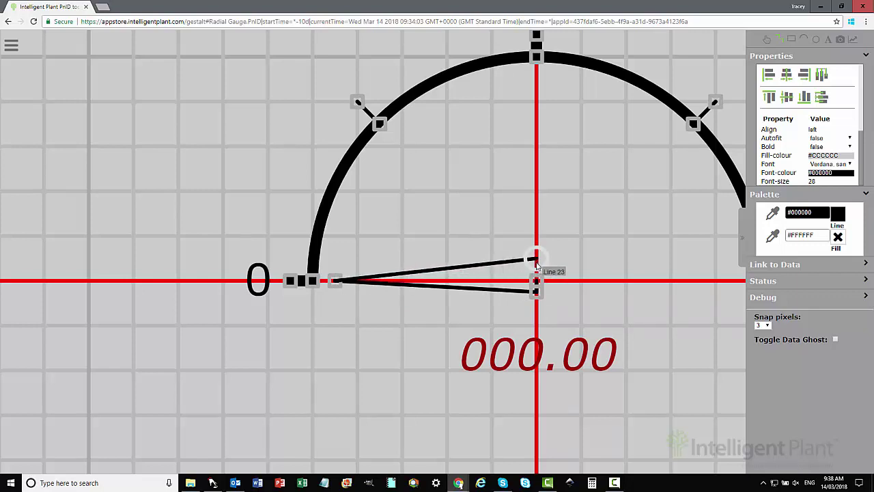
left_click(535, 271)
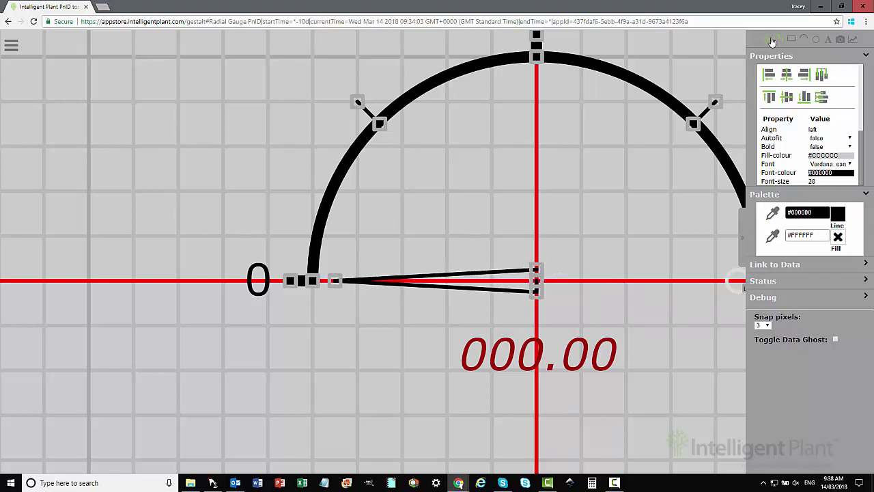
- Make the needle a closed, filled path
left_click(537, 271)
scroll(861, 94, "down", 6)
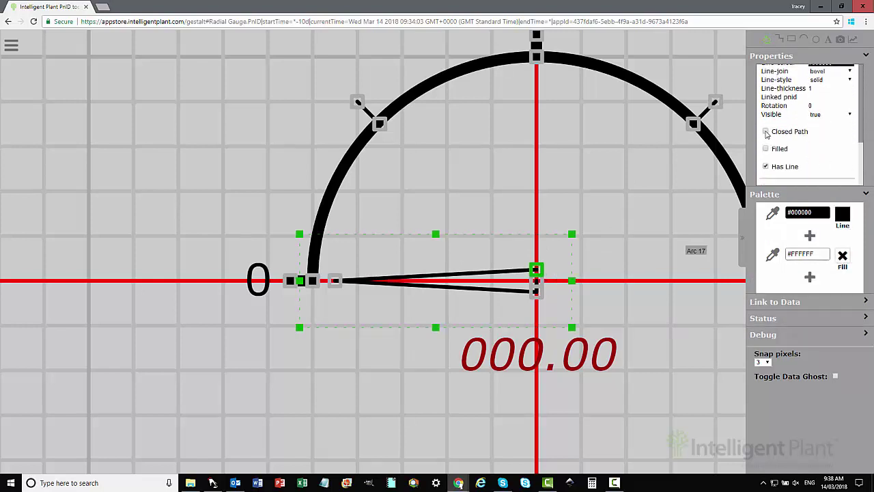
left_click(765, 149)
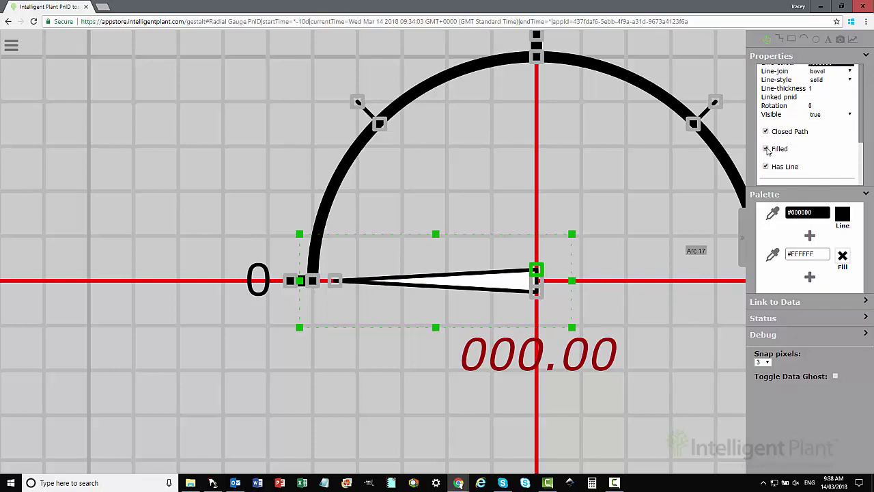
- Set both the line and fill colours of the needle to #A10000
left_click(808, 212)
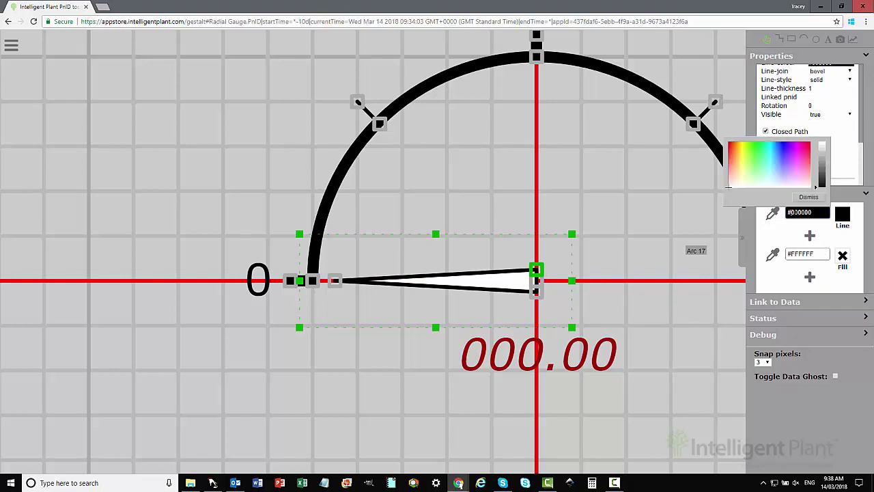
type("a1")
left_click(797, 254)
type("#a1000")
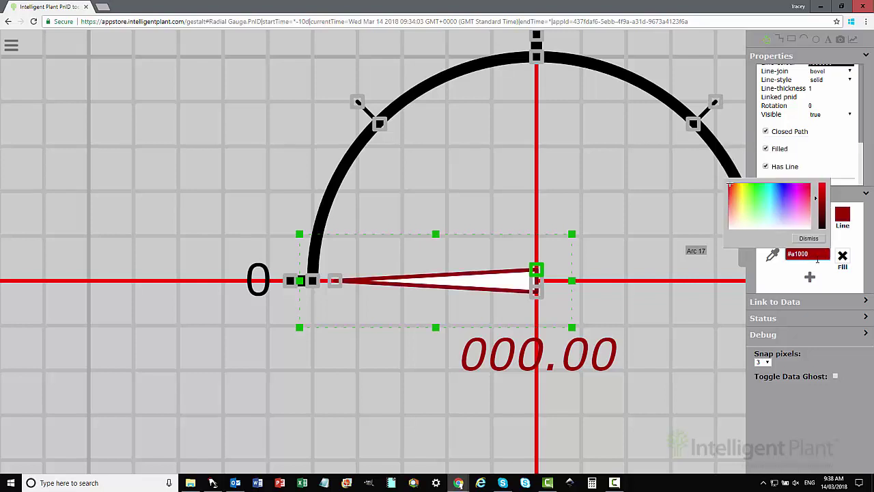
left_click(820, 240)
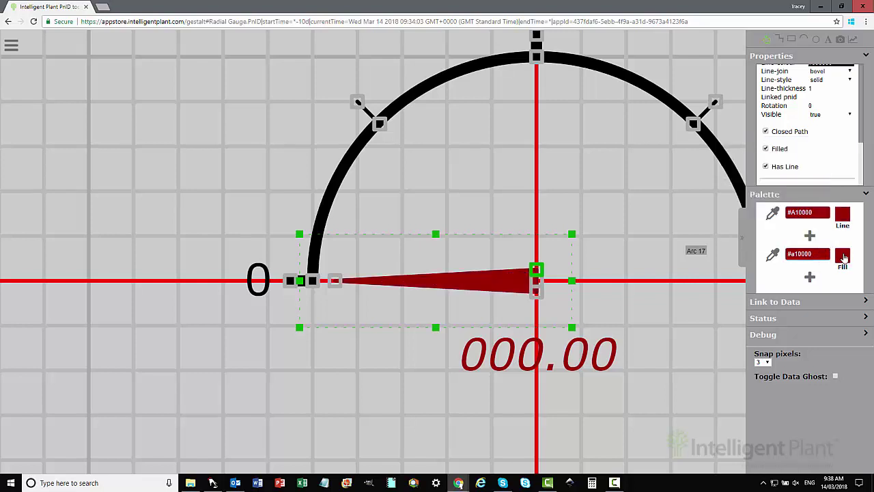
left_click(621, 387)
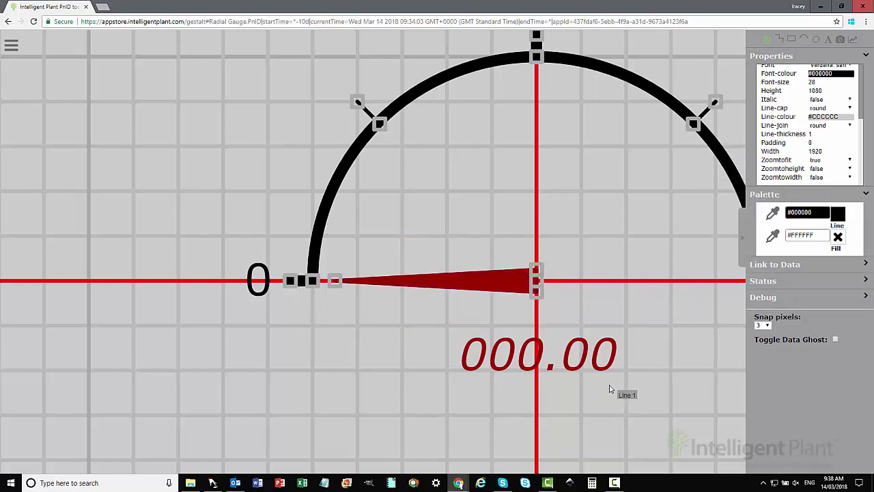
- Select the needle by its point at the arc's centre and start creating a data binding for it
scroll(608, 391, "down", 3)
scroll(607, 391, "down", 1)
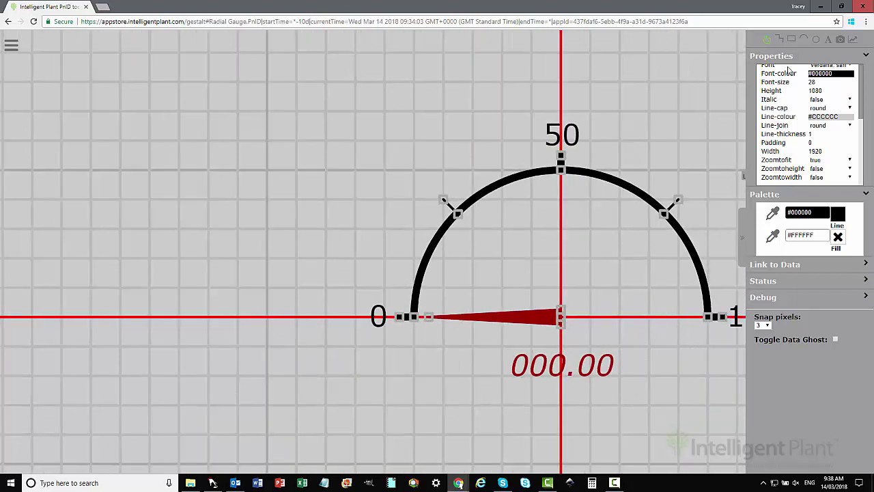
left_click(563, 319)
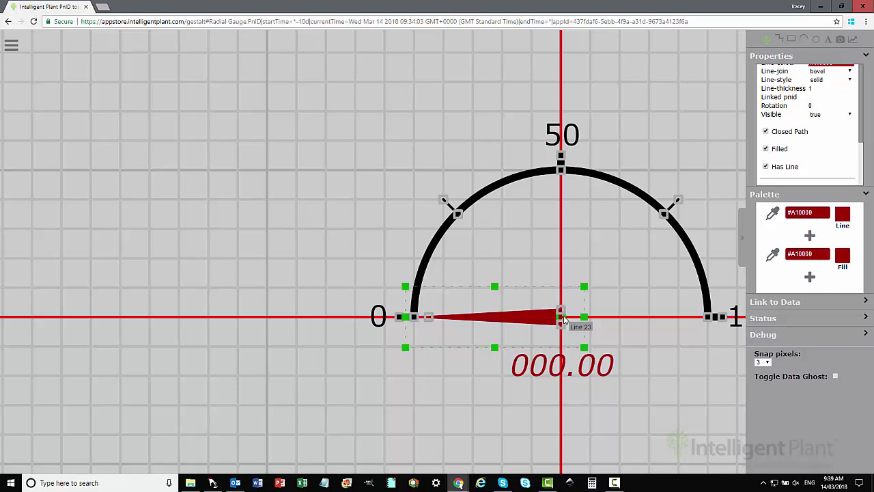
scroll(564, 319, "up", 3)
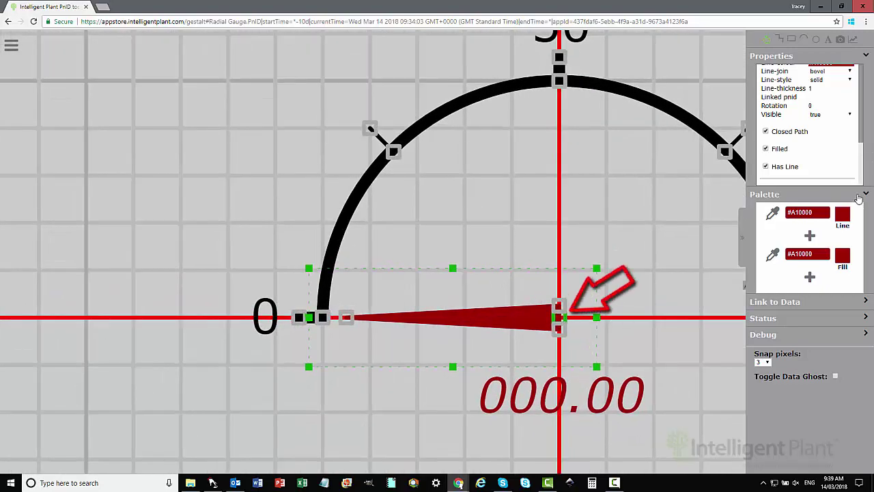
left_click(862, 196)
left_click(865, 55)
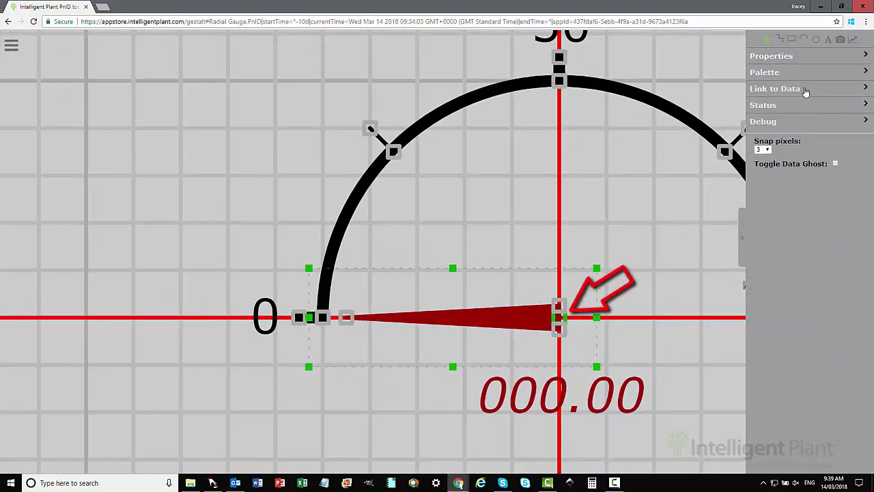
left_click(806, 92)
left_click(810, 107)
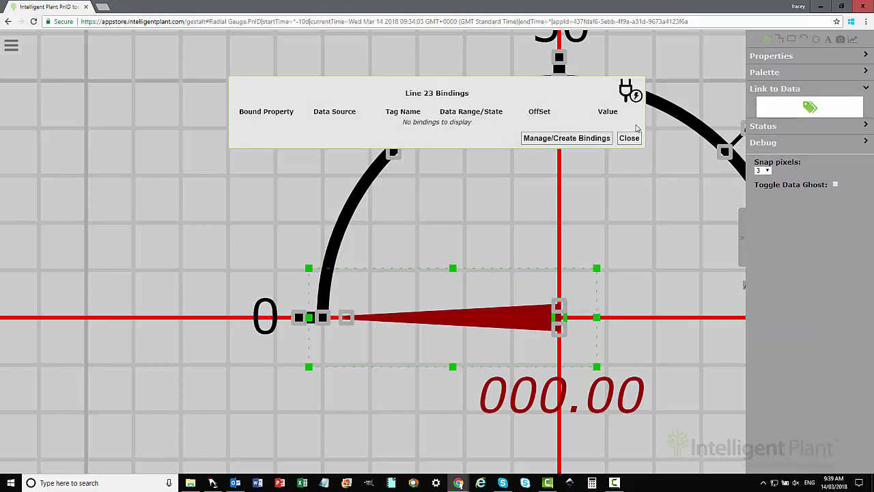
left_click(585, 140)
left_click(459, 136)
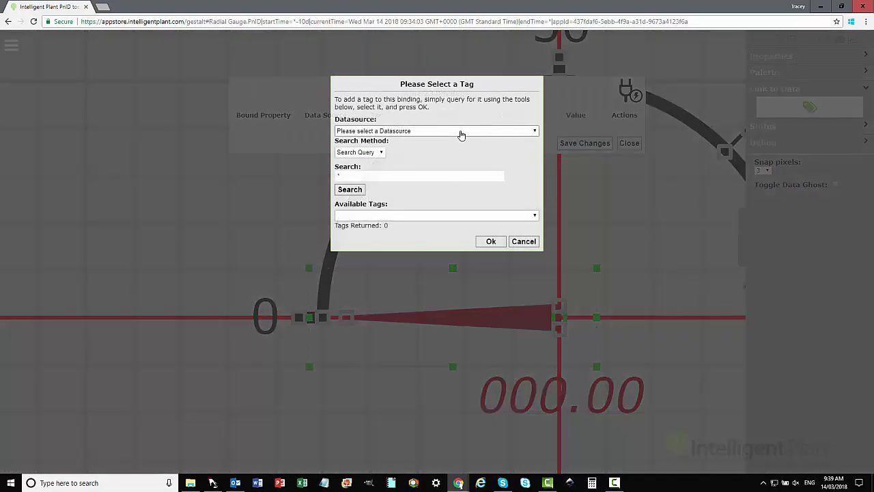
- Choose the Vibration datasource, search its tags and add Vib01.PV to the needle's binding
left_click(459, 132)
left_click(389, 216)
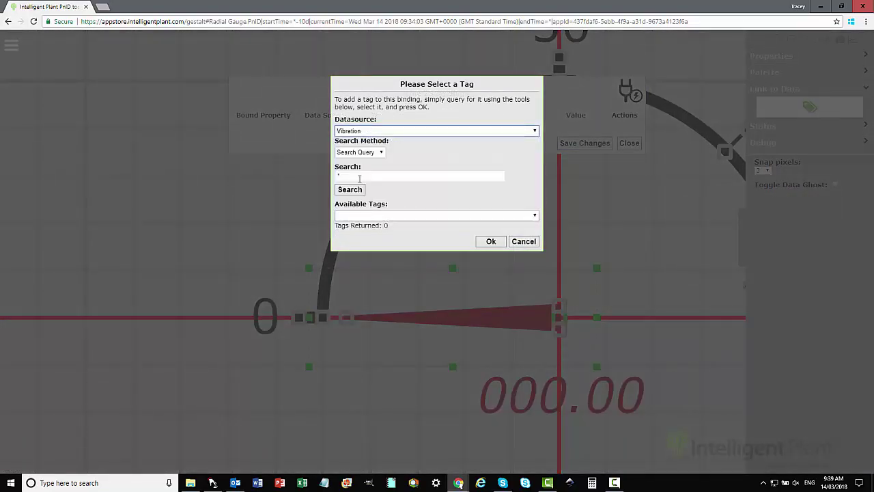
left_click(358, 192)
left_click(528, 217)
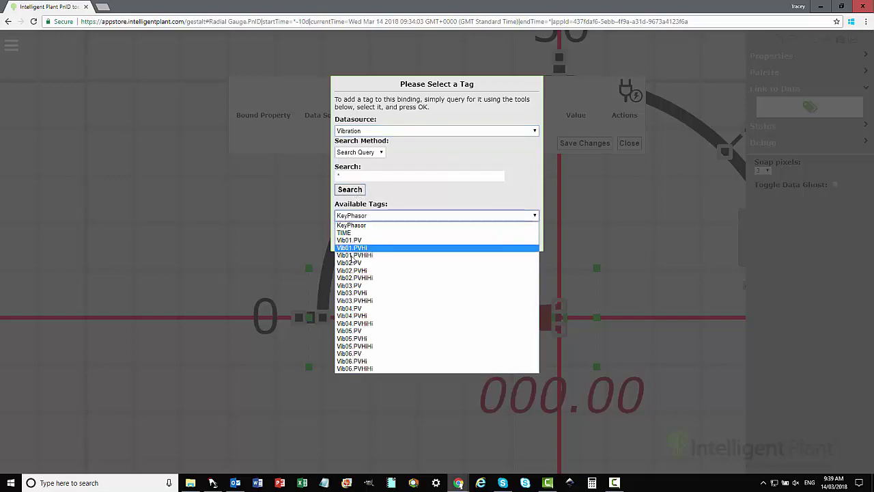
left_click(358, 240)
left_click(490, 242)
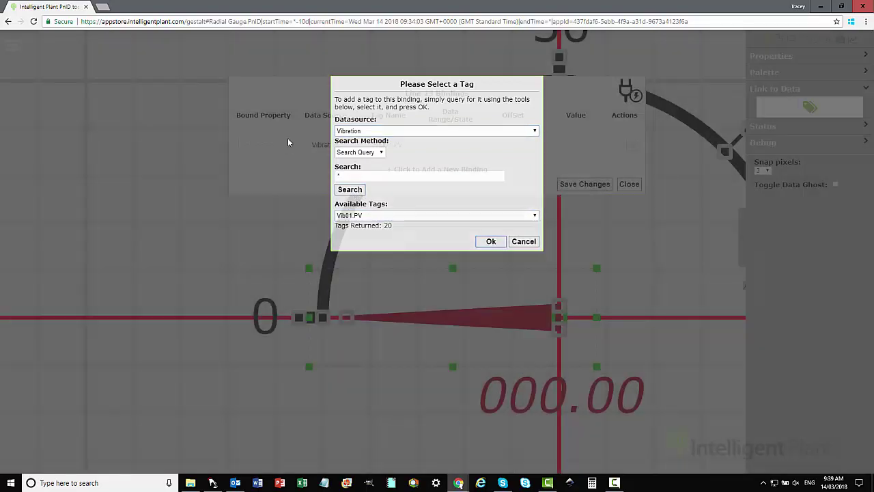
- Bind the needle's rotation to Vib01.PV with data range 0 to 100 and scale 0 to 180, and save the binding
left_click(263, 142)
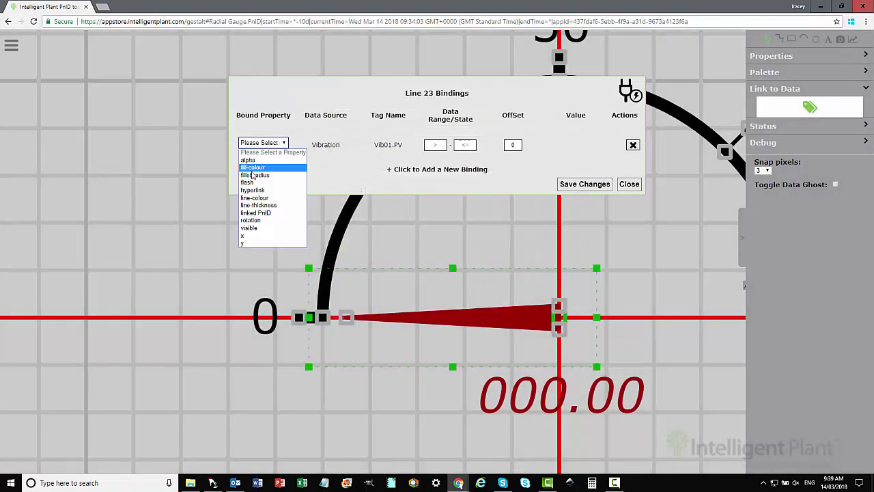
left_click(252, 222)
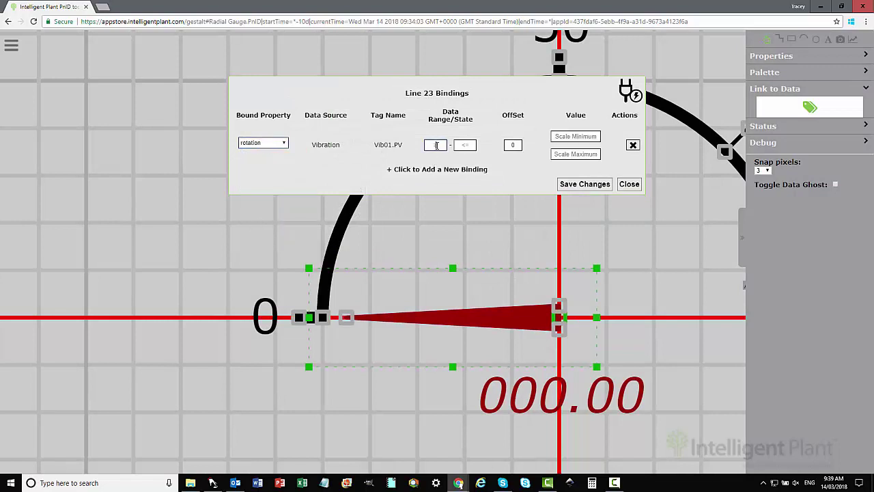
left_click(467, 144)
left_click(567, 136)
left_click(577, 153)
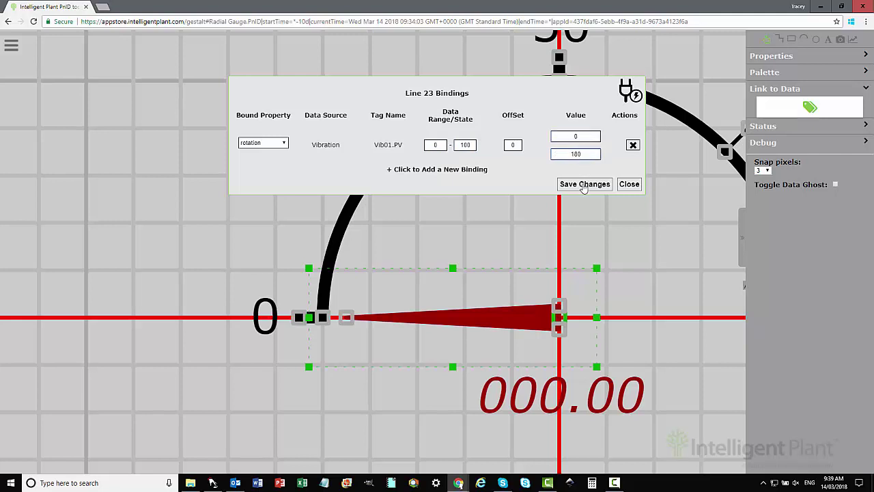
left_click(584, 184)
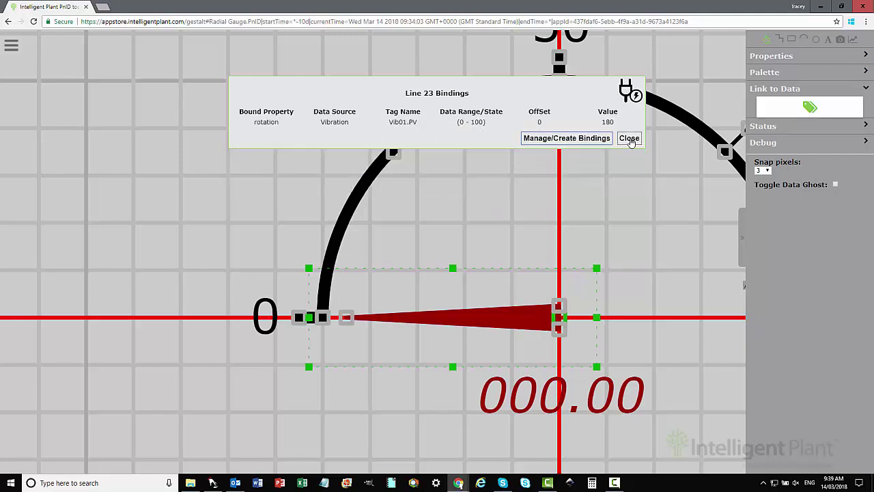
left_click(629, 139)
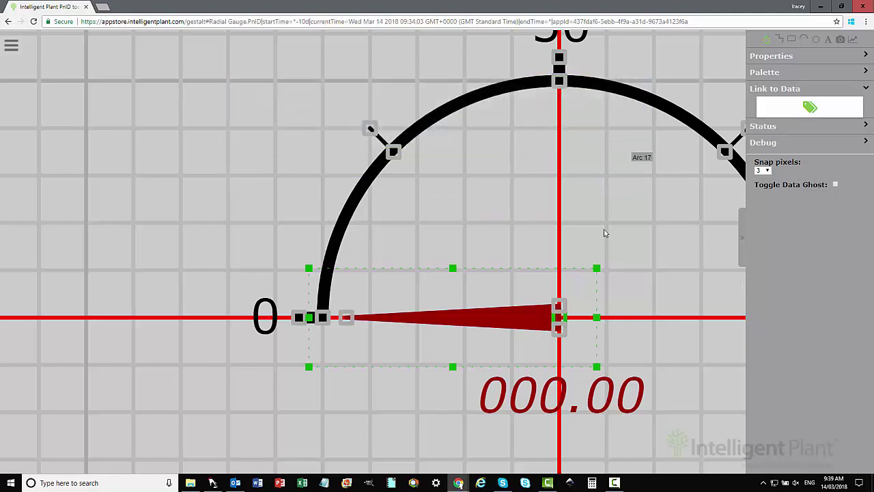
- Create a data binding for the 000.00 read-out text using the Vib01.PV tag from the Vibration datasource
left_click(570, 388)
left_click(808, 110)
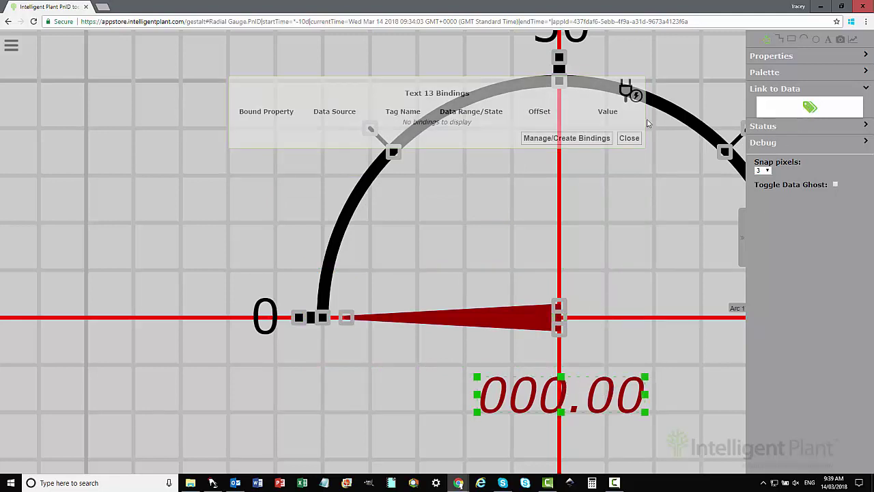
left_click(569, 137)
left_click(459, 134)
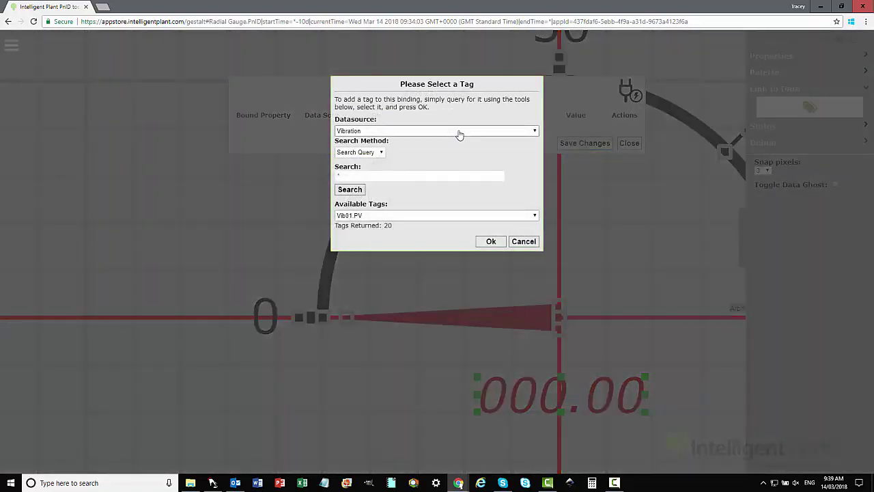
left_click(493, 243)
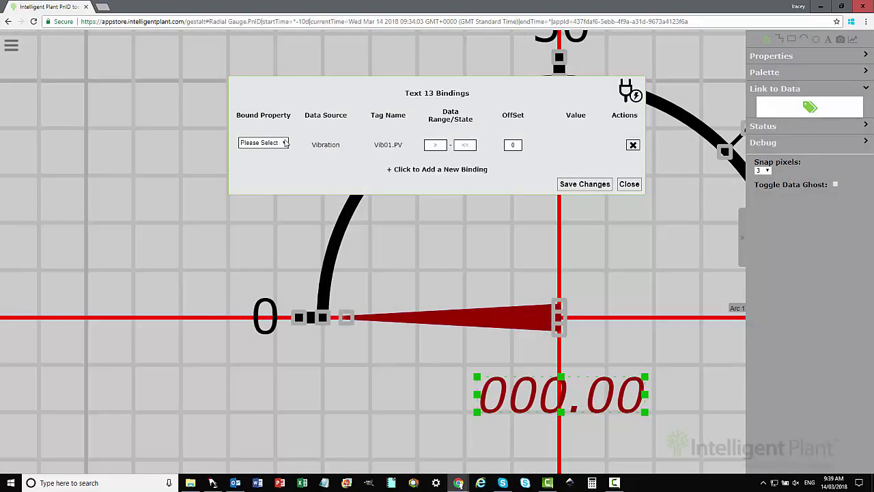
- Bind the read-out's text property with a data range of 0 to 100 and save the binding
left_click(263, 143)
left_click(260, 213)
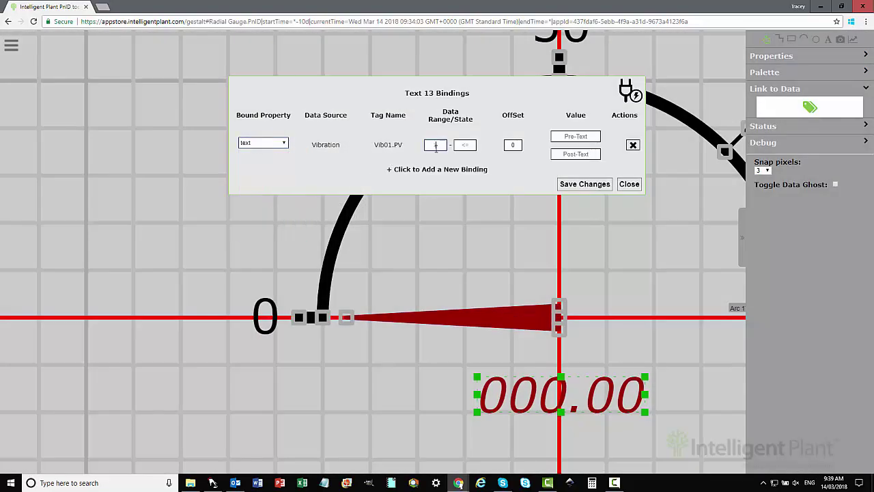
left_click(467, 145)
type("100")
left_click(579, 185)
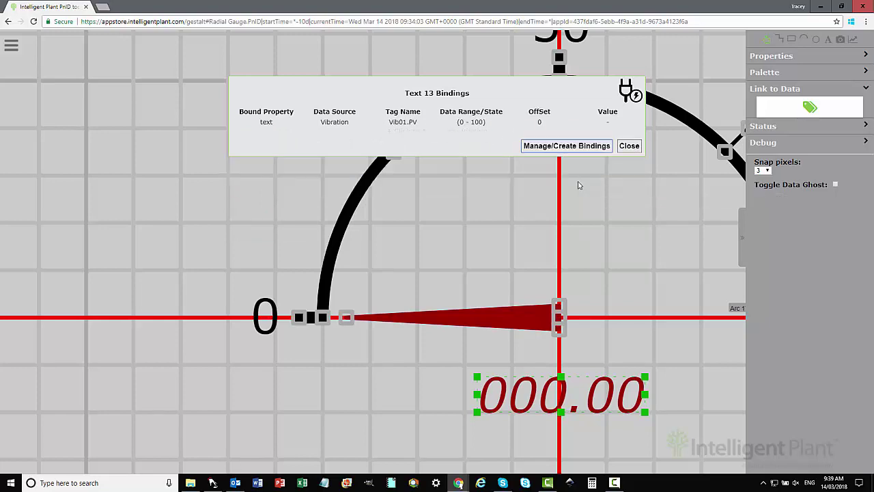
left_click(628, 144)
- Draw a small circle centred on the arc's centre, over the wide end of the needle
scroll(596, 199, "down", 3)
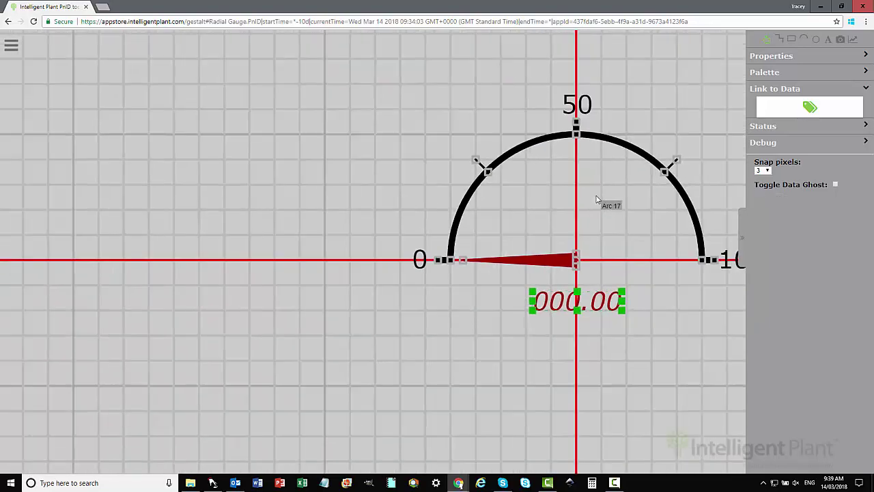
left_click_drag(530, 359, 441, 380)
scroll(501, 362, "up", 5)
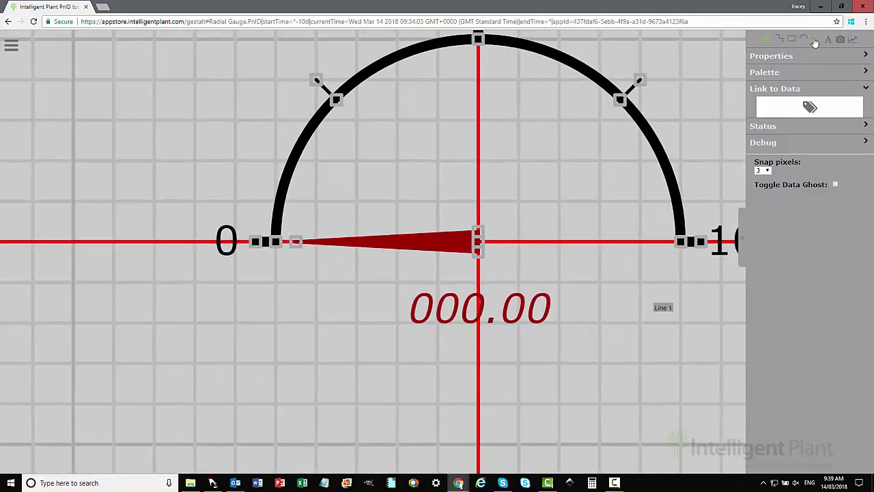
left_click(815, 40)
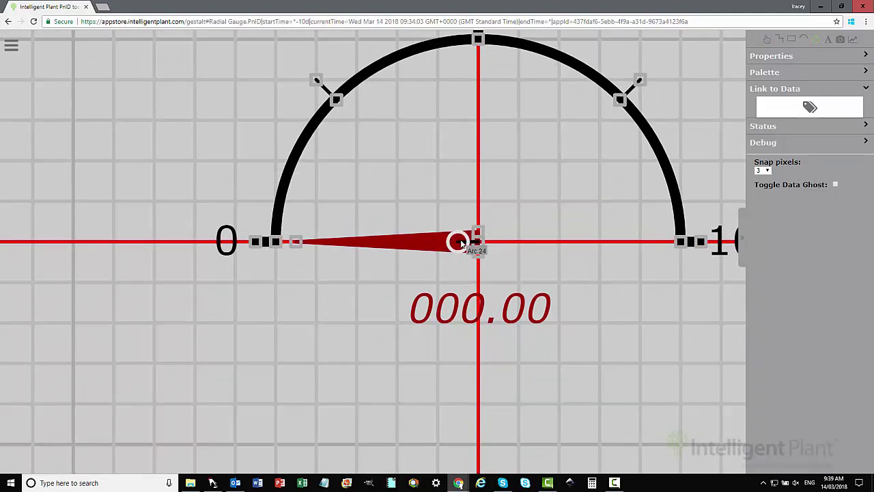
left_click(459, 243)
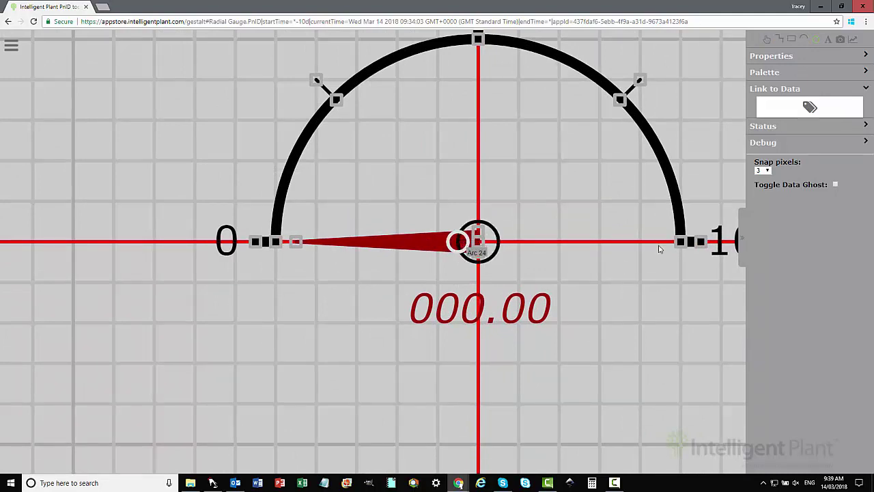
left_click(767, 39)
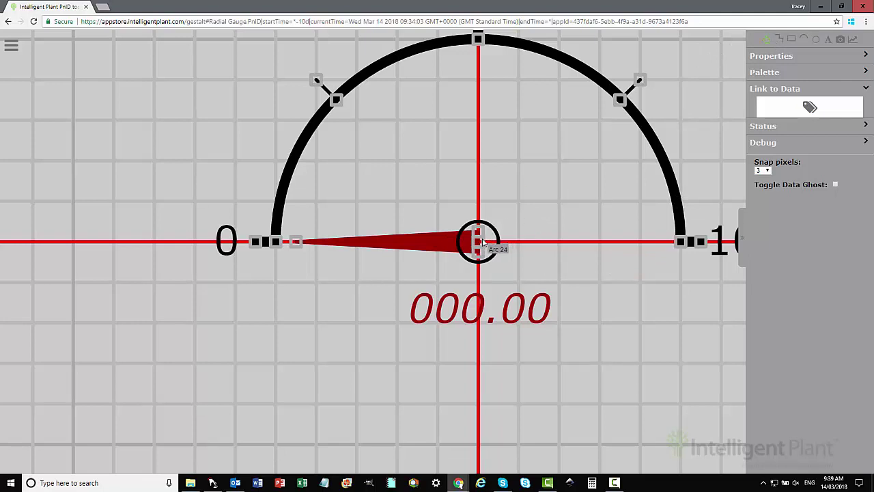
- Set the fill colour of the circle at the needle's pivot to #000000
left_click(497, 248)
left_click(846, 89)
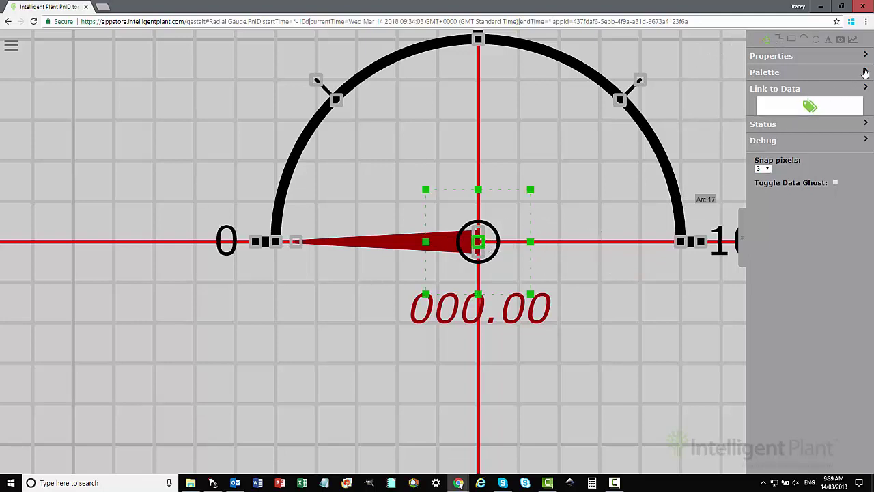
left_click(864, 72)
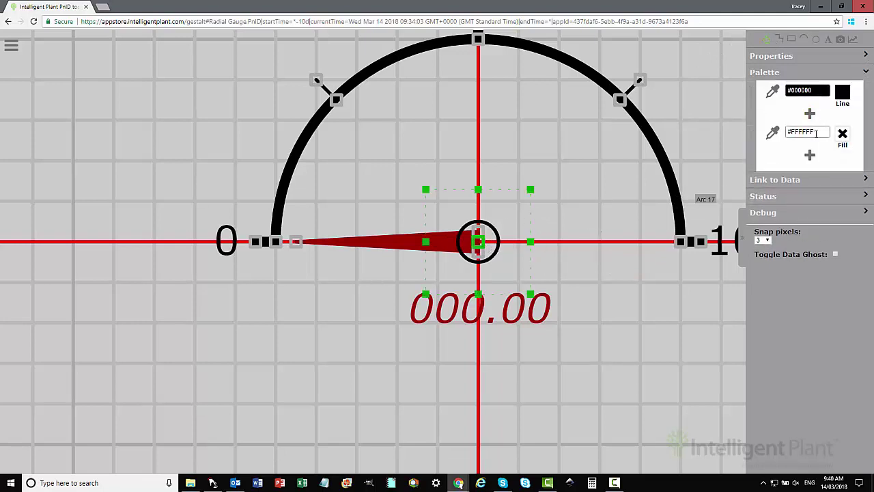
left_click_drag(816, 133, 797, 134)
type("#0")
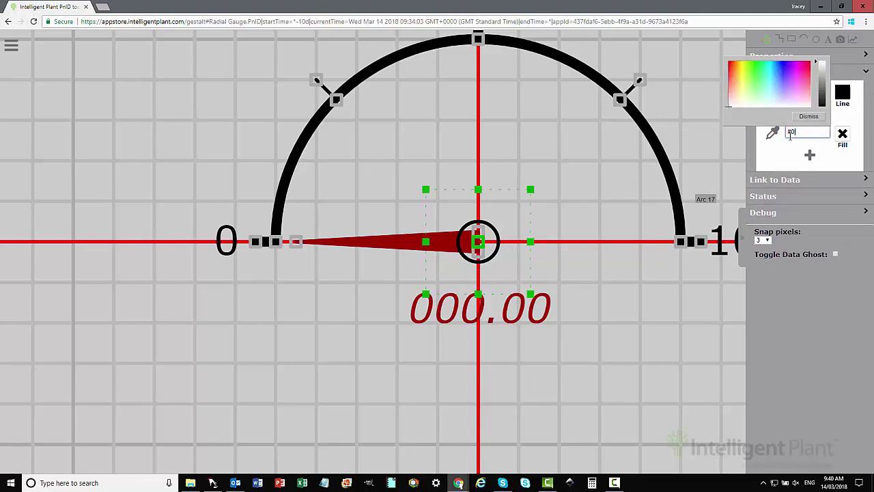
type("00000")
left_click(810, 117)
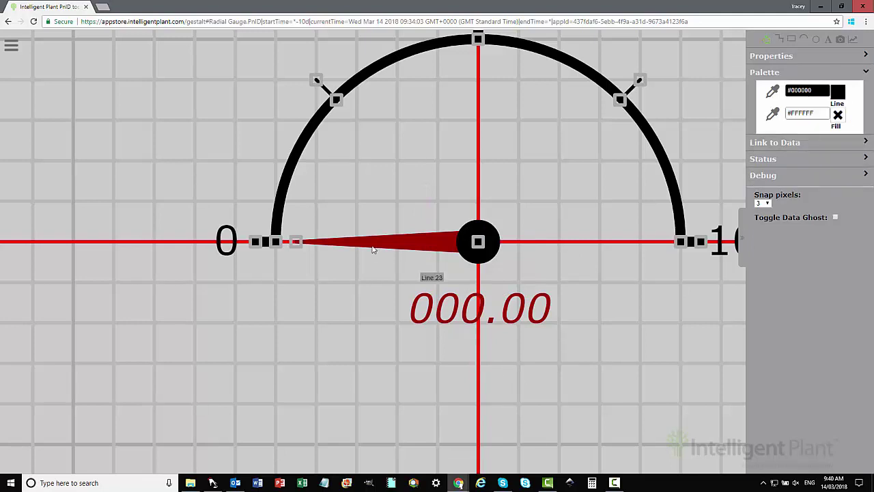
- Group the needle with the black pivot circle and clear the selection
left_click(296, 242)
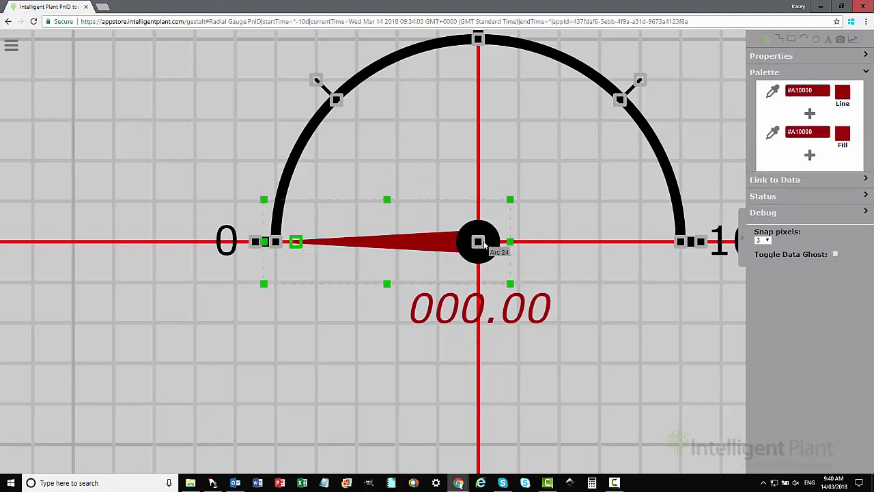
left_click(483, 246, "shift")
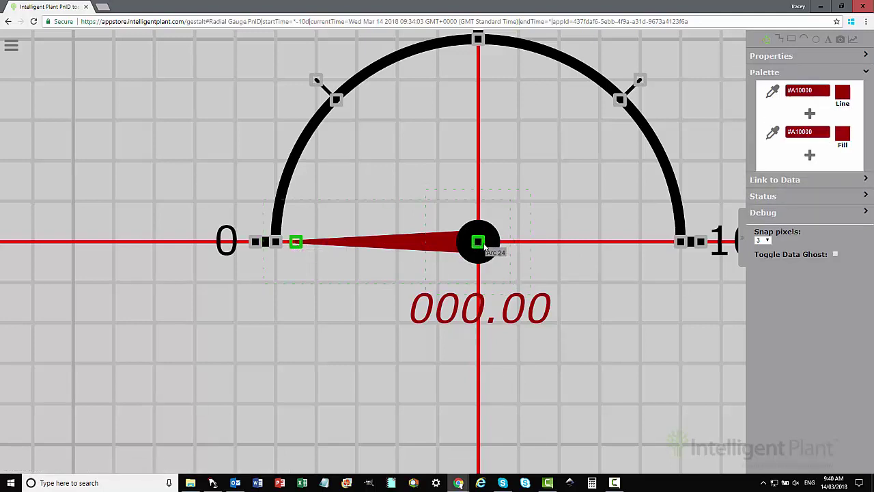
left_click(817, 73)
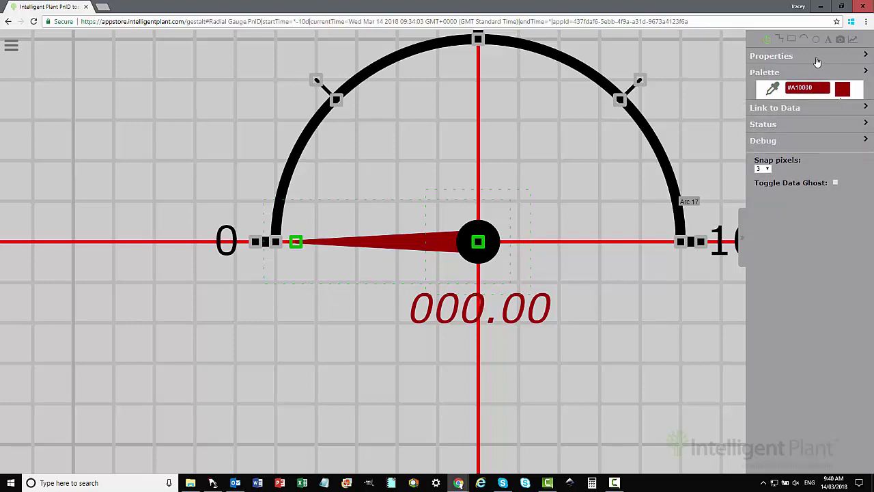
left_click(815, 56)
left_click(769, 121)
left_click(531, 384)
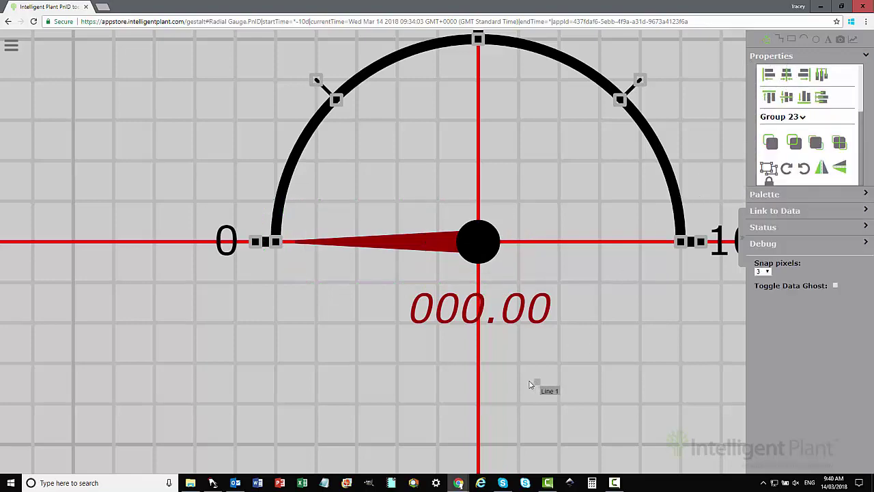
- Group all parts of the gauge, including labels, dial, ticks, needle and read-out, and name the group 01-R-Dash
scroll(504, 384, "down", 3)
scroll(504, 384, "down", 1)
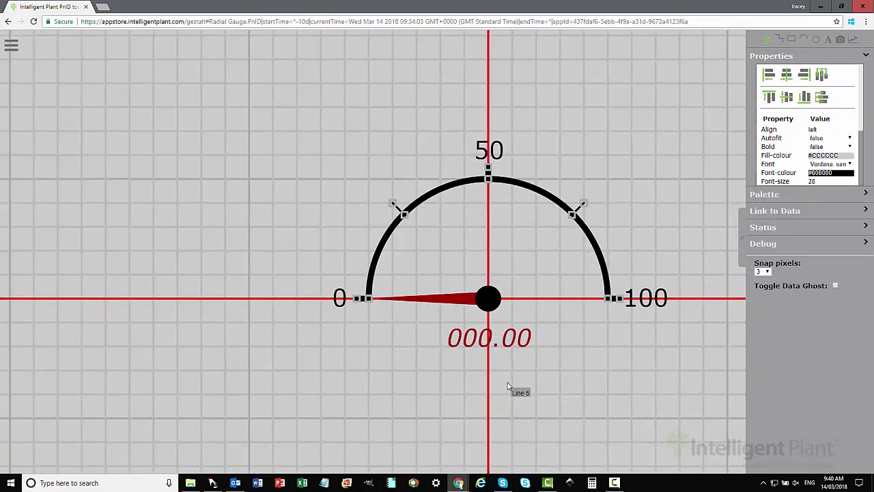
left_click_drag(274, 89, 584, 287)
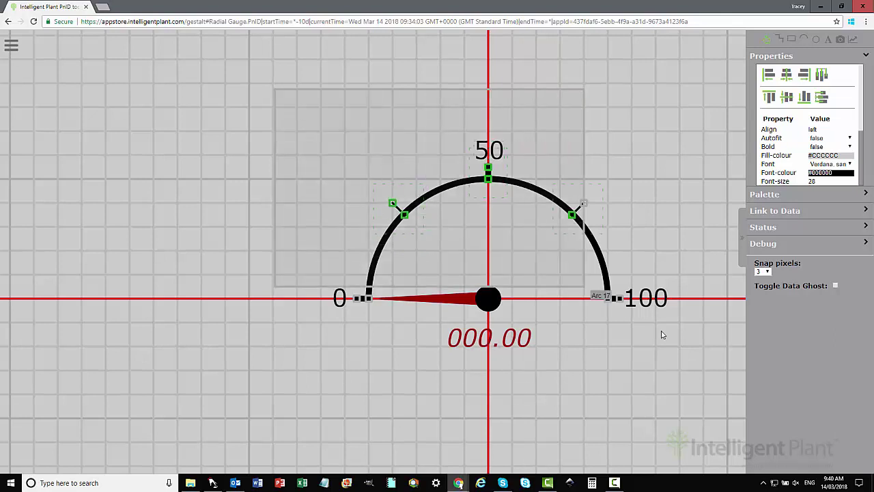
left_click_drag(661, 334, 701, 364)
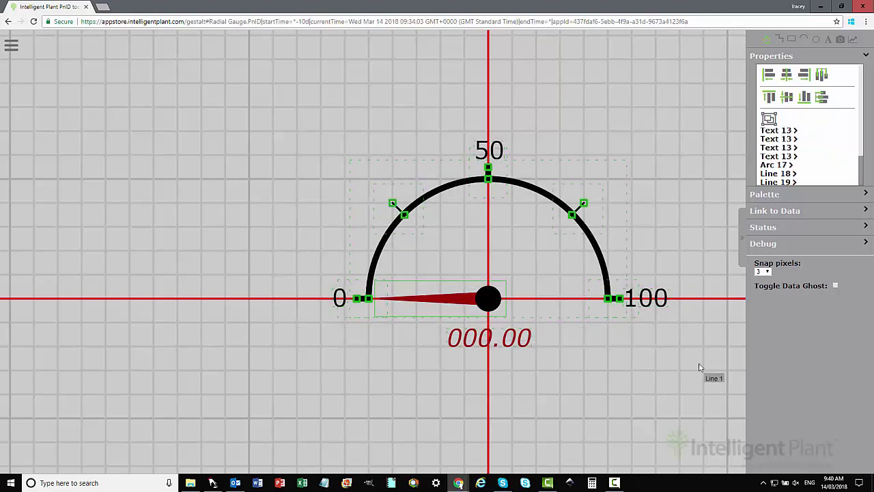
left_click(769, 118)
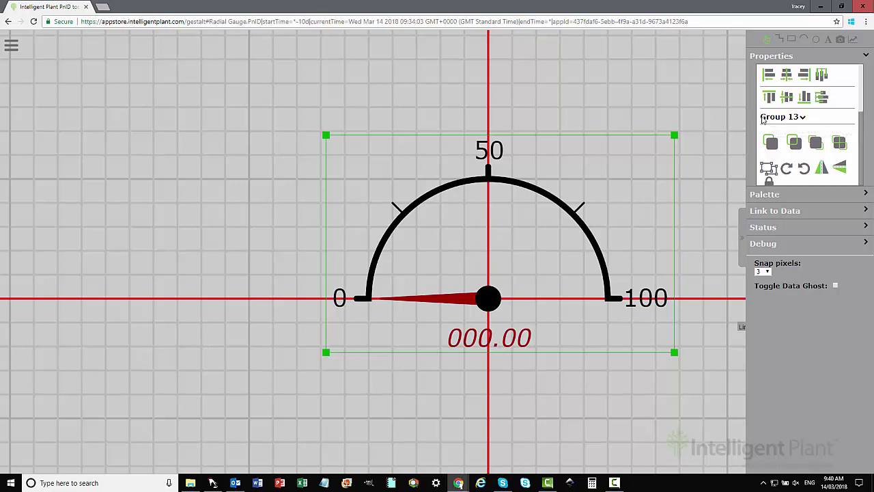
double_click(765, 118)
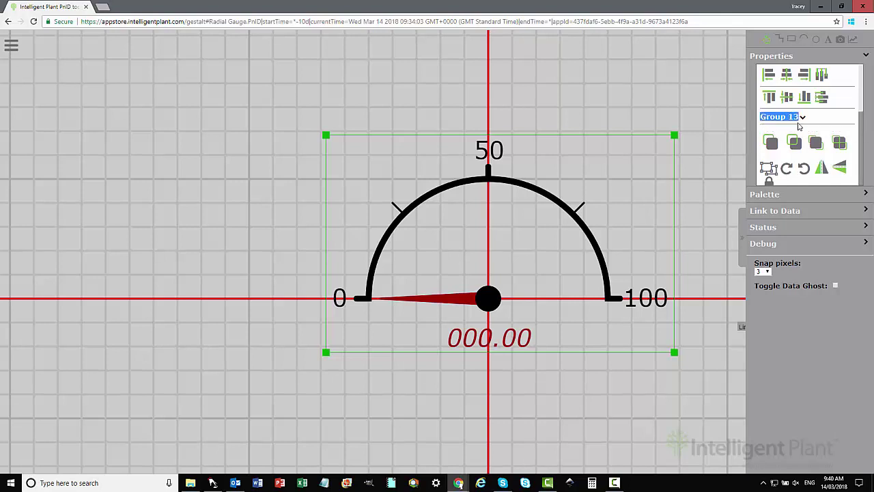
type("01-R-Dash")
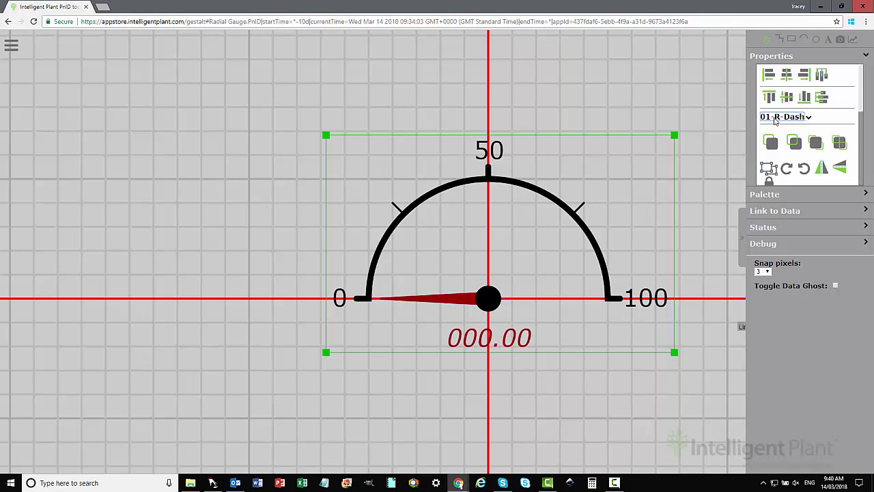
- Save the gauge group to the library as a genie with template name 01-R-Dash, type Genie and genie value 0-100
left_click_drag(775, 122, 808, 125)
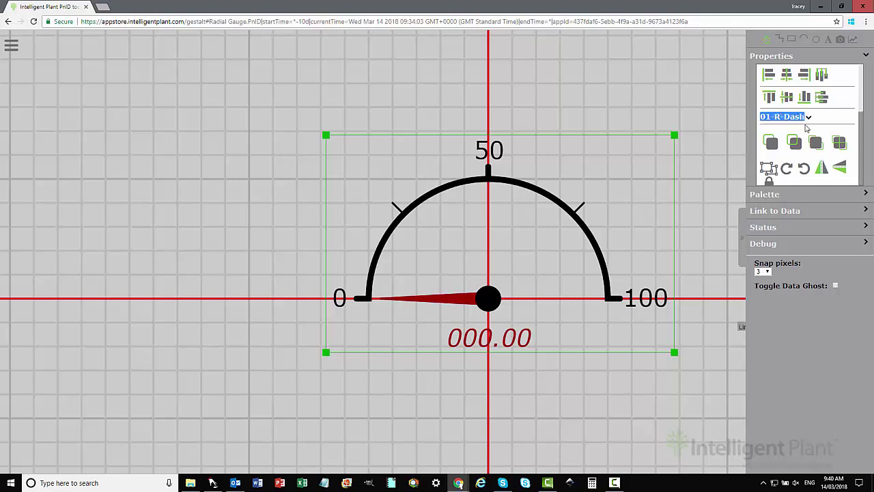
left_click_drag(864, 99, 858, 181)
left_click(805, 173)
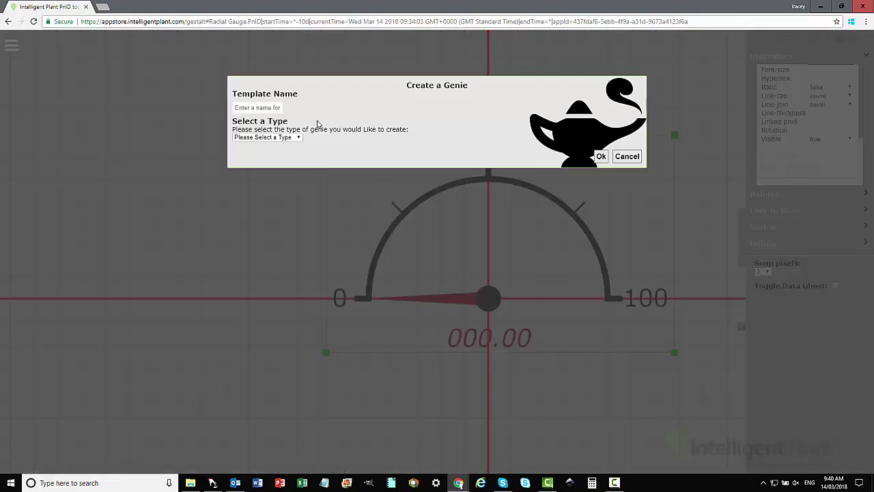
left_click(297, 138)
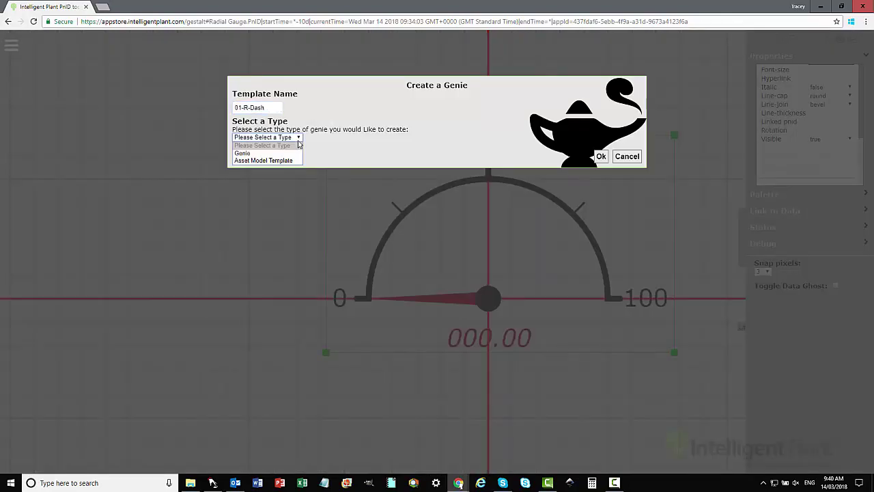
left_click(294, 153)
left_click(586, 174)
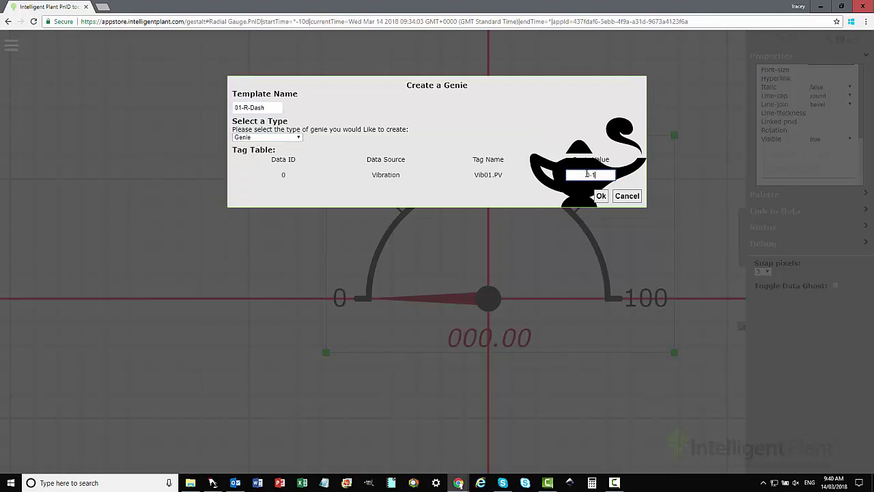
left_click(601, 197)
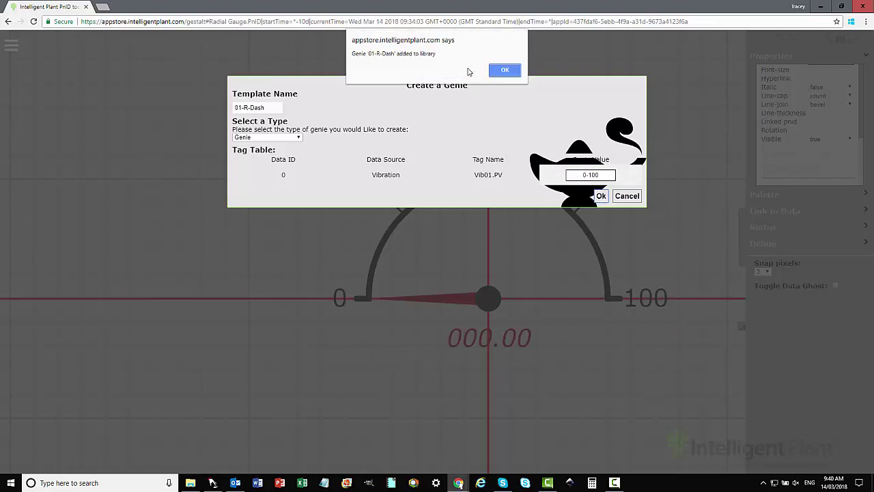
left_click(507, 71)
- Insert the 01-R-Dash genie from the genie library below the original gauge
scroll(517, 420, "down", 3)
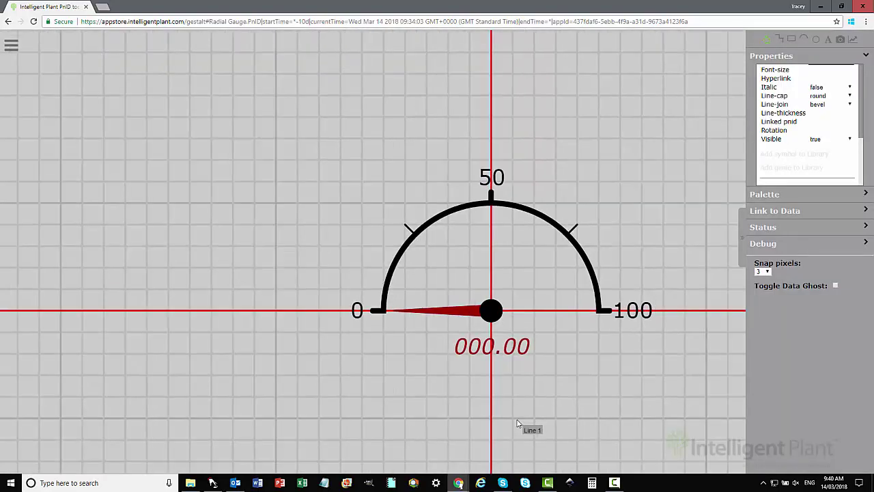
left_click_drag(536, 410, 401, 231)
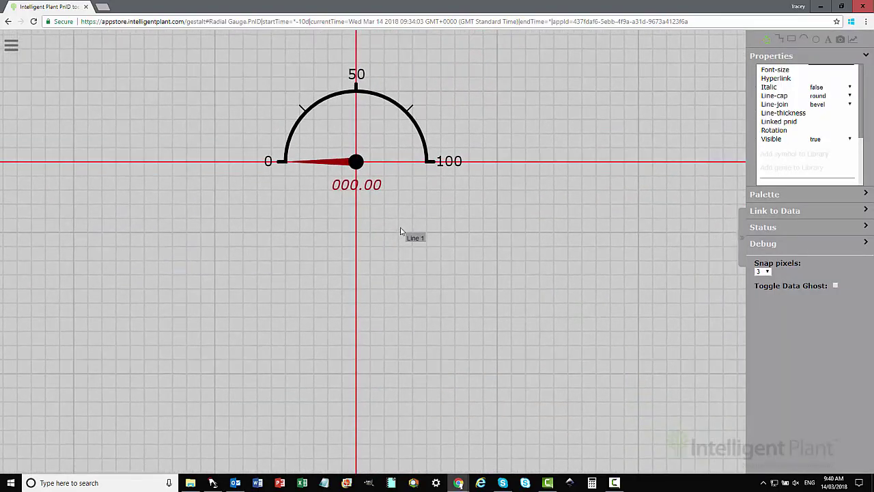
left_click(62, 98)
left_click(11, 48)
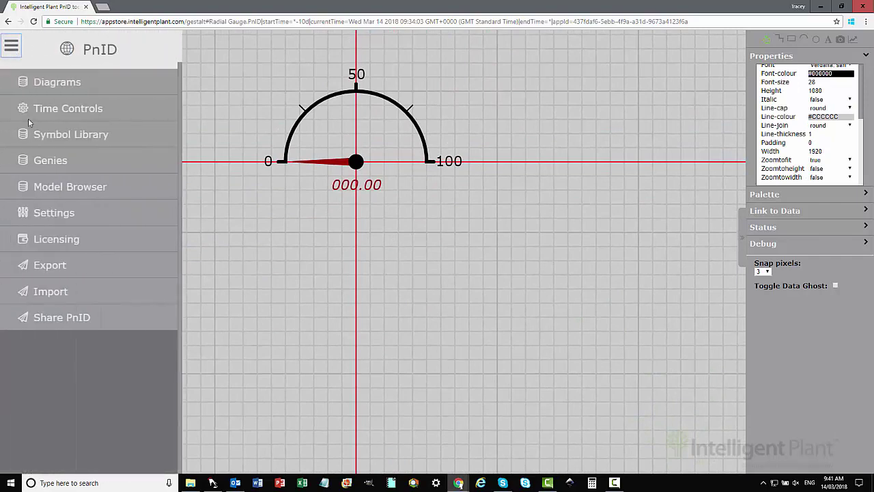
left_click(49, 164)
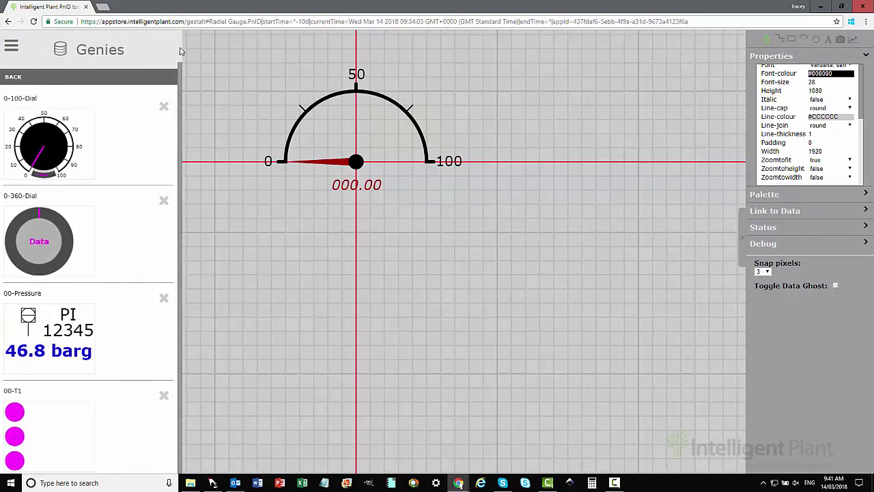
scroll(173, 90, "down", 6)
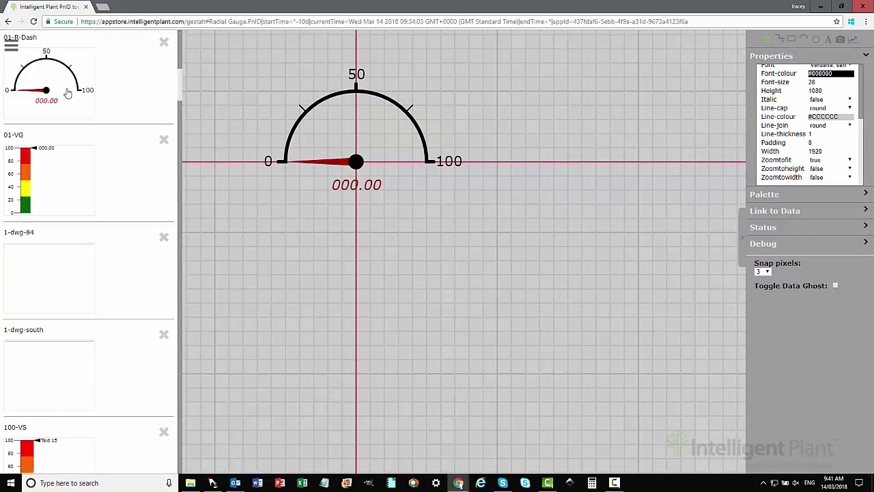
left_click_drag(68, 93, 402, 284)
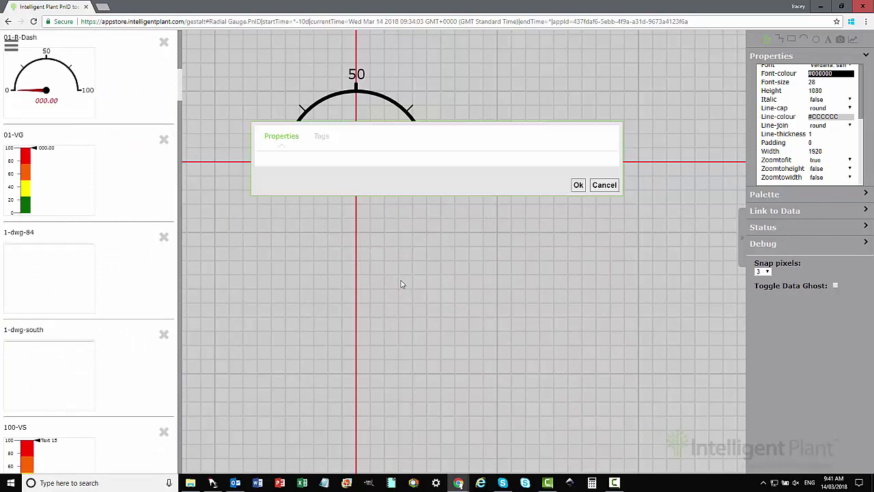
- Bind the inserted genie's 0-100 value to tag Vib02.PV from the Vibration datasource
left_click(323, 139)
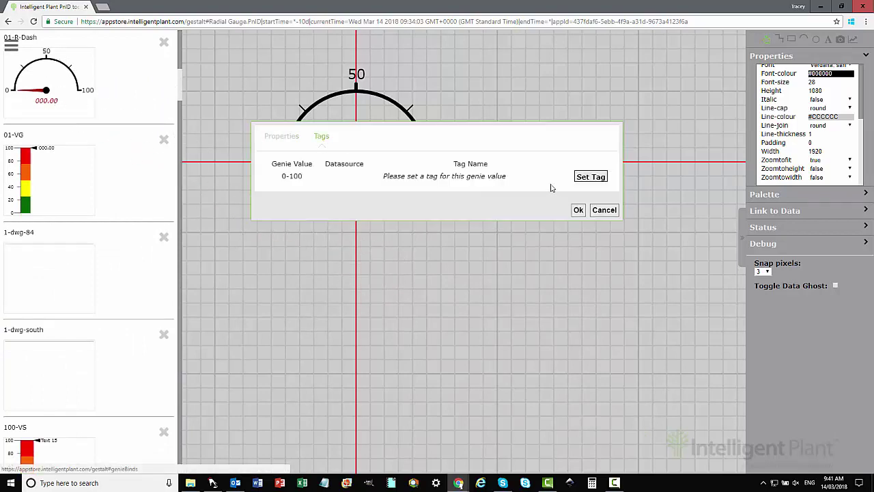
left_click(591, 178)
left_click(523, 215)
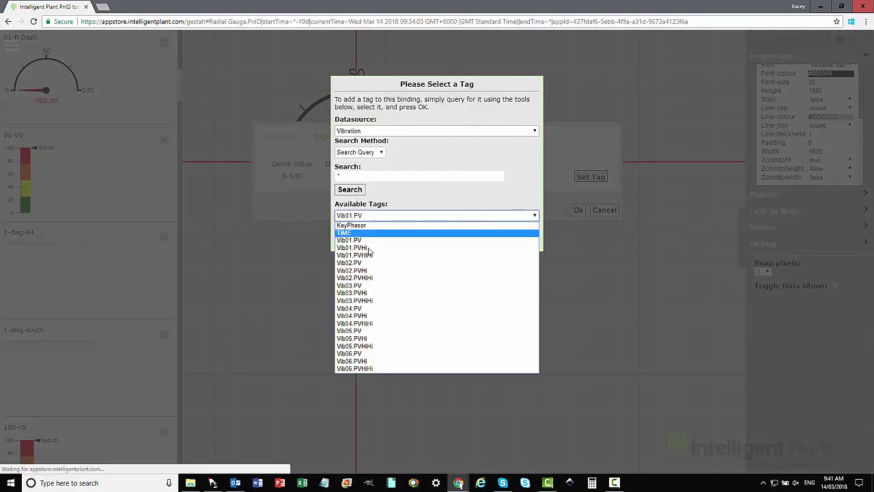
left_click(366, 263)
left_click(489, 242)
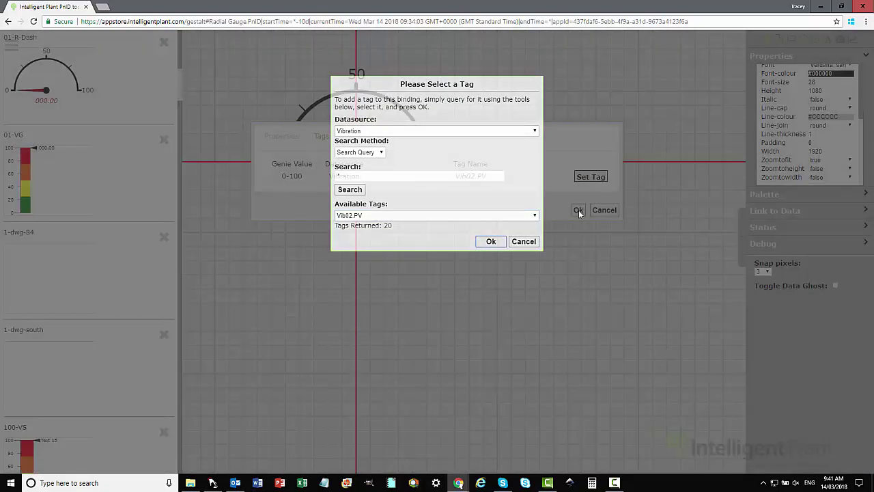
left_click(578, 210)
- Insert another 01-R-Dash genie and bind its 0-100 value to Vibration tag Vib03.PV
left_click_drag(47, 92, 437, 205)
left_click(601, 179)
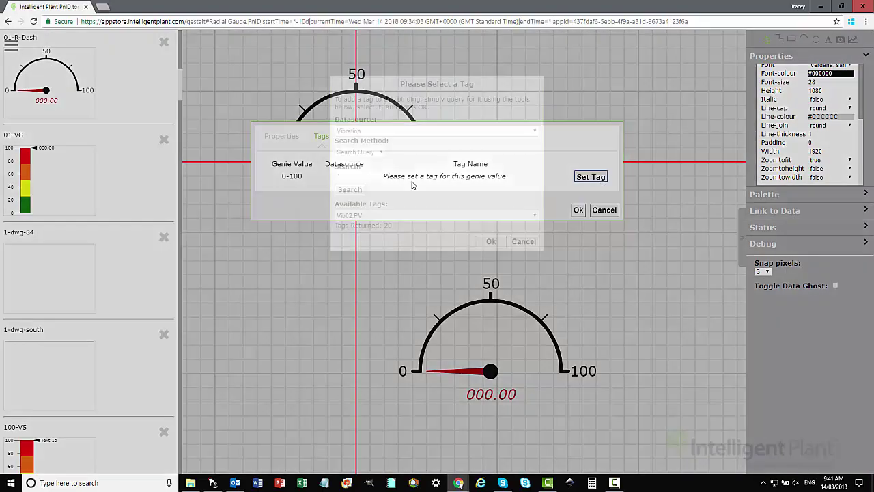
left_click(519, 216)
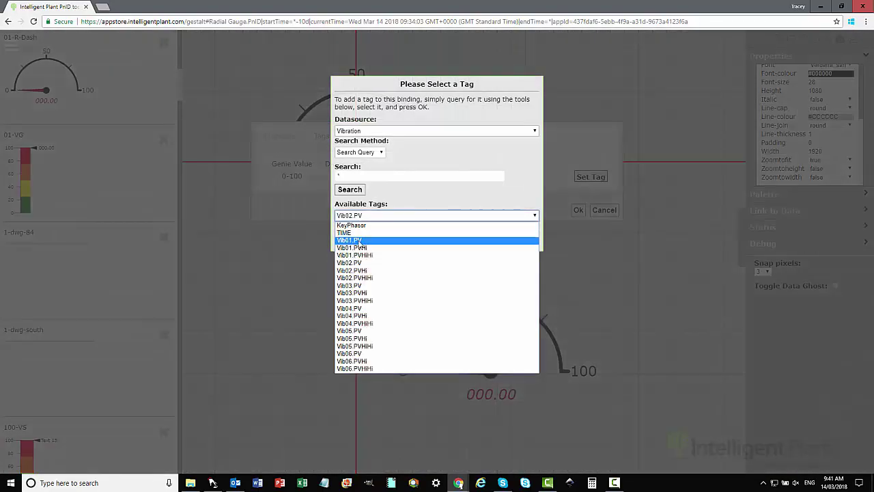
left_click(353, 285)
left_click(491, 241)
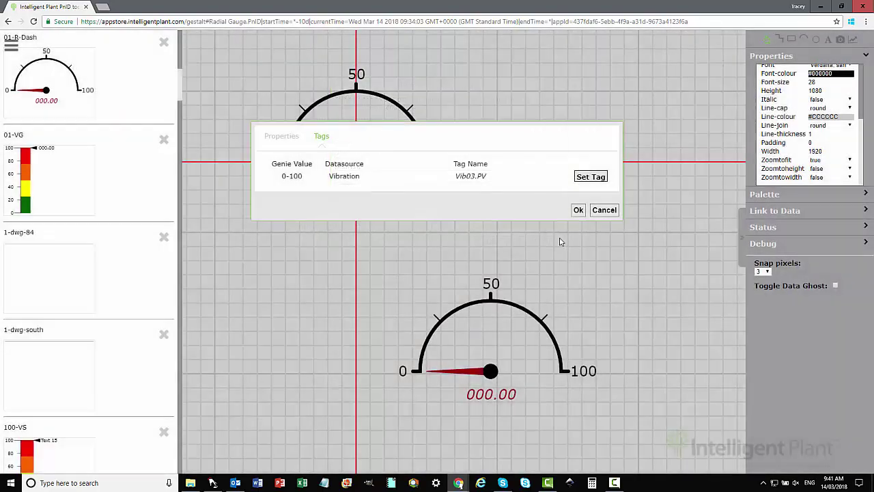
left_click(579, 211)
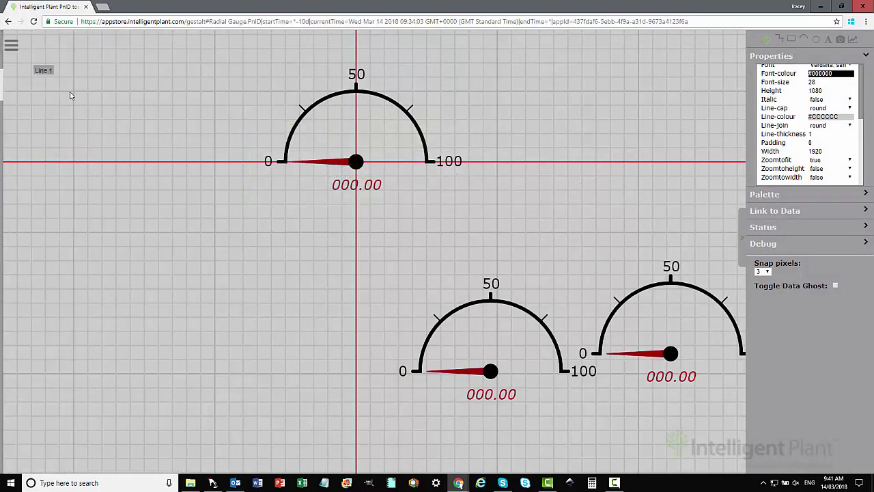
- Arrange the three gauges in a spaced horizontal row, with the original first and the Vib02.PV gauge in the middle
scroll(303, 224, "down", 3)
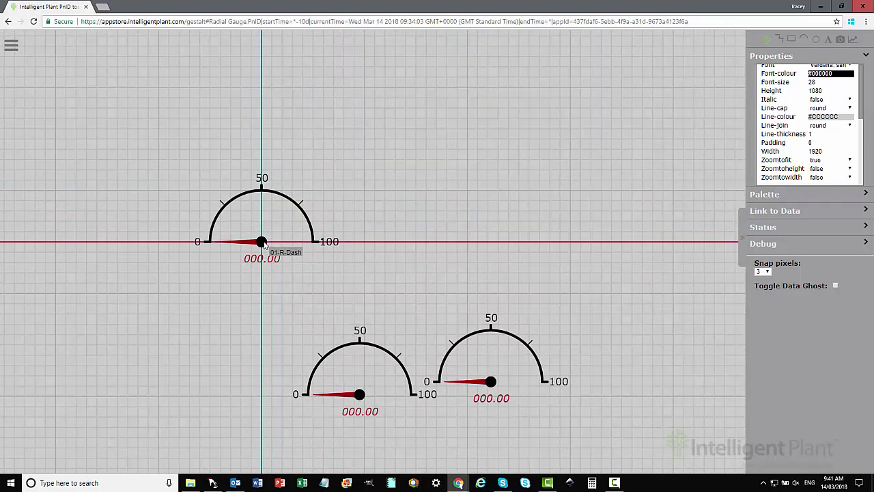
left_click_drag(264, 245, 58, 245)
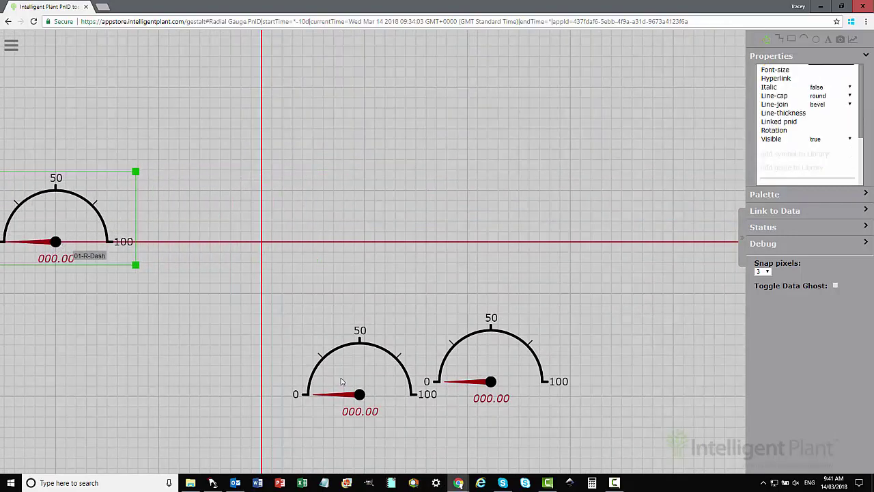
left_click_drag(360, 396, 261, 249)
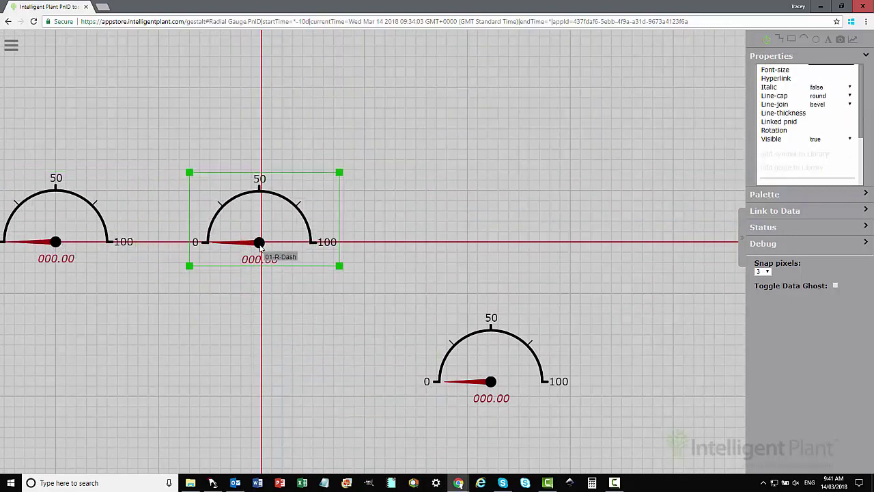
left_click_drag(493, 387, 470, 248)
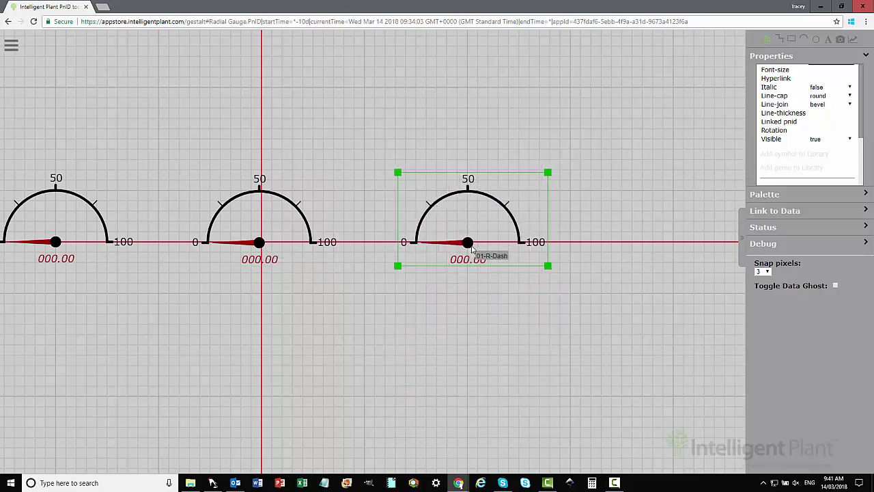
left_click(283, 367)
- Align the three gauges along their bottom edges and clear the selection
left_click(412, 242)
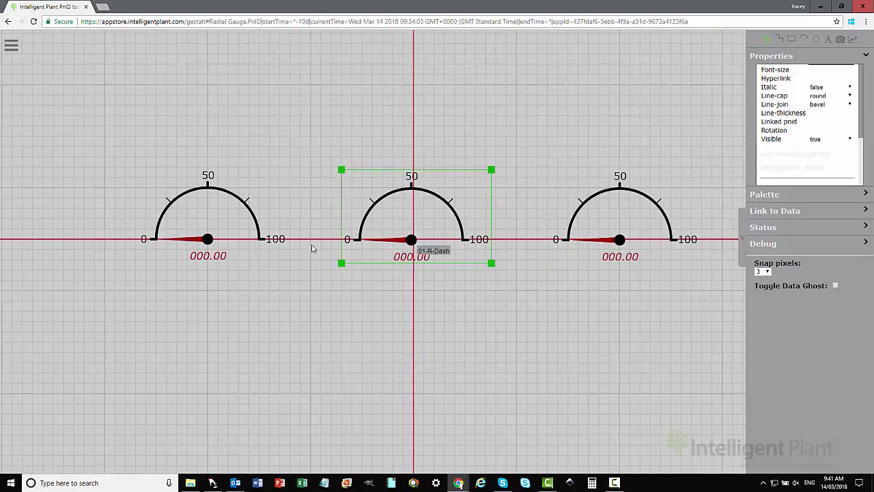
left_click(257, 245, "shift")
left_click(598, 249, "shift")
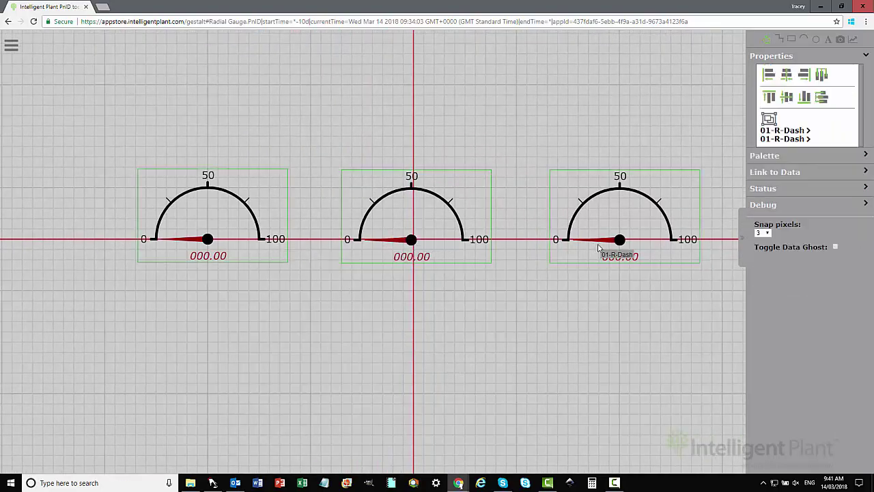
left_click(806, 100)
left_click(571, 319)
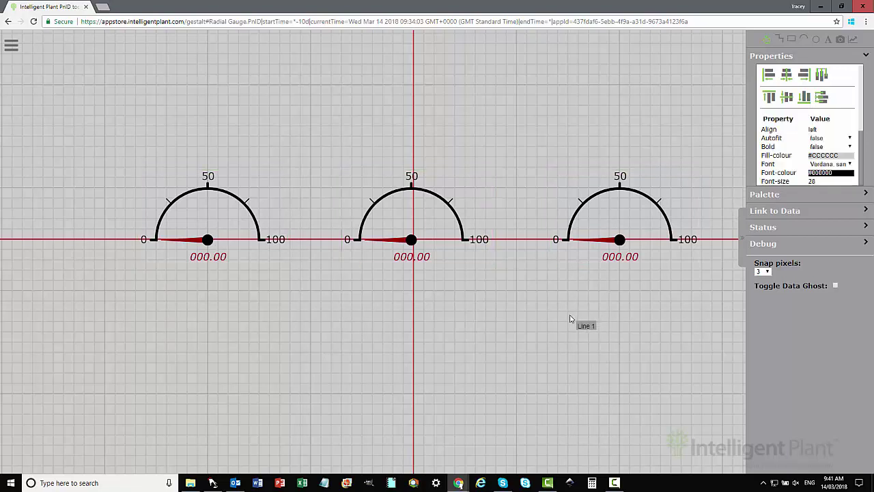
- Save the current Radial Gauge diagram under its existing name
left_click(13, 46)
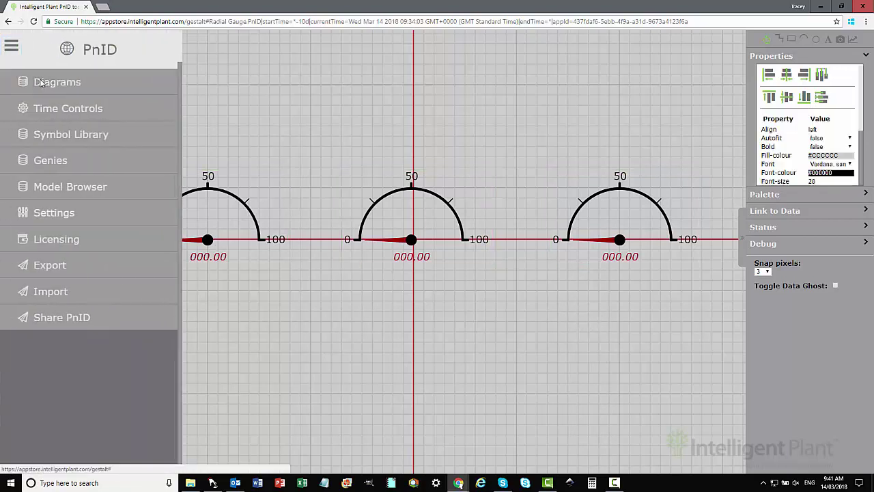
left_click(31, 80)
left_click(43, 149)
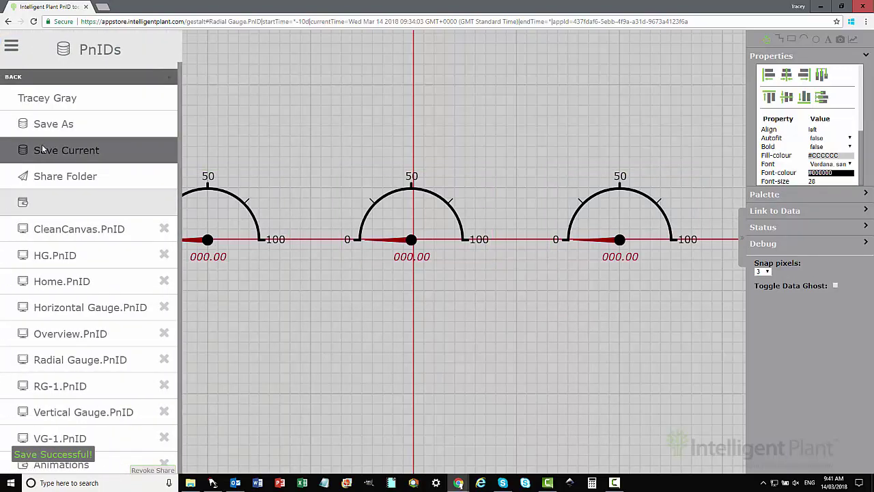
- Review the time settings and play back the historical data on the three gauges
left_click(14, 78)
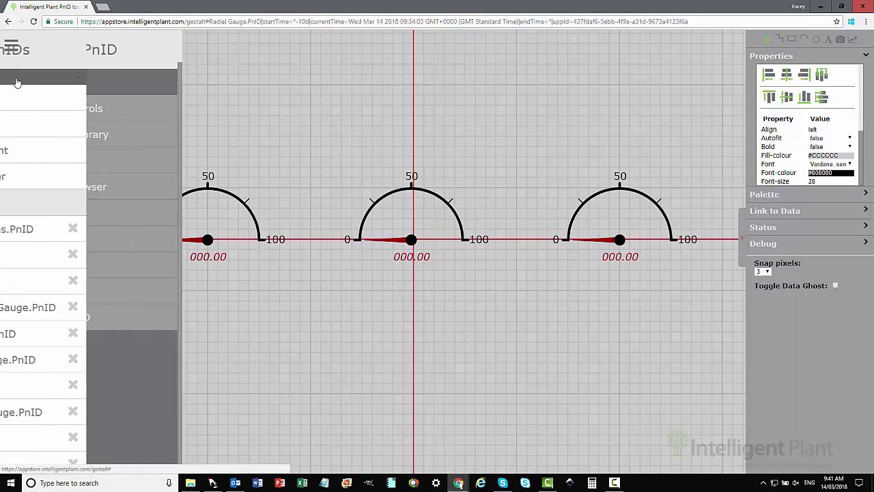
left_click(39, 111)
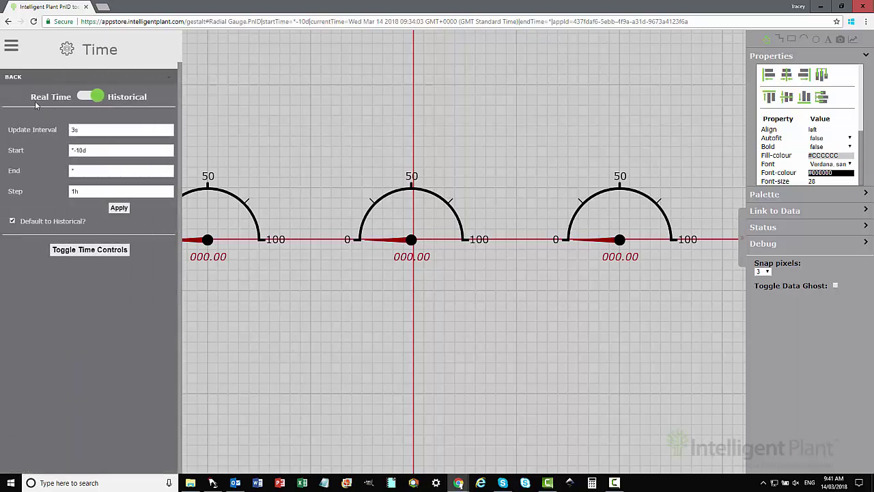
left_click(14, 77)
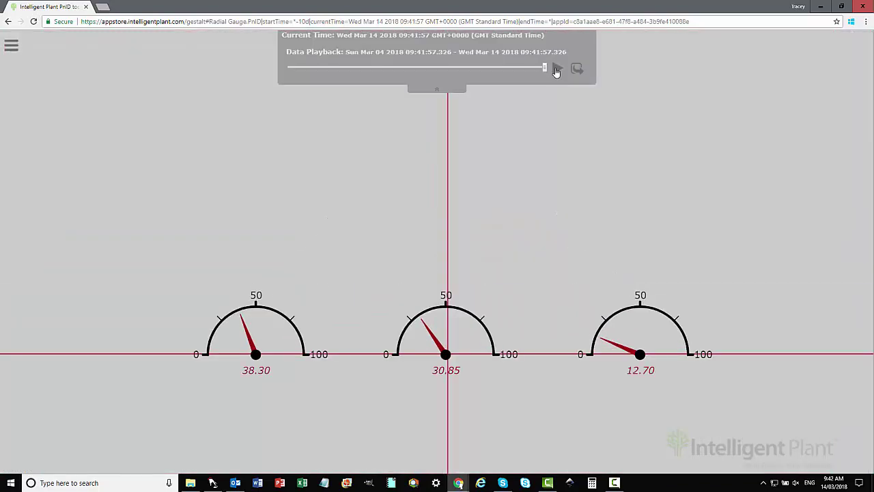
left_click(558, 69)
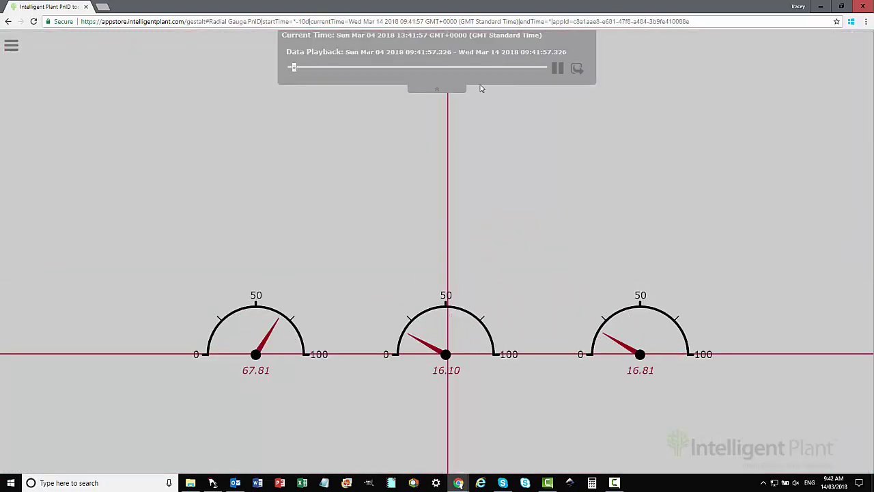